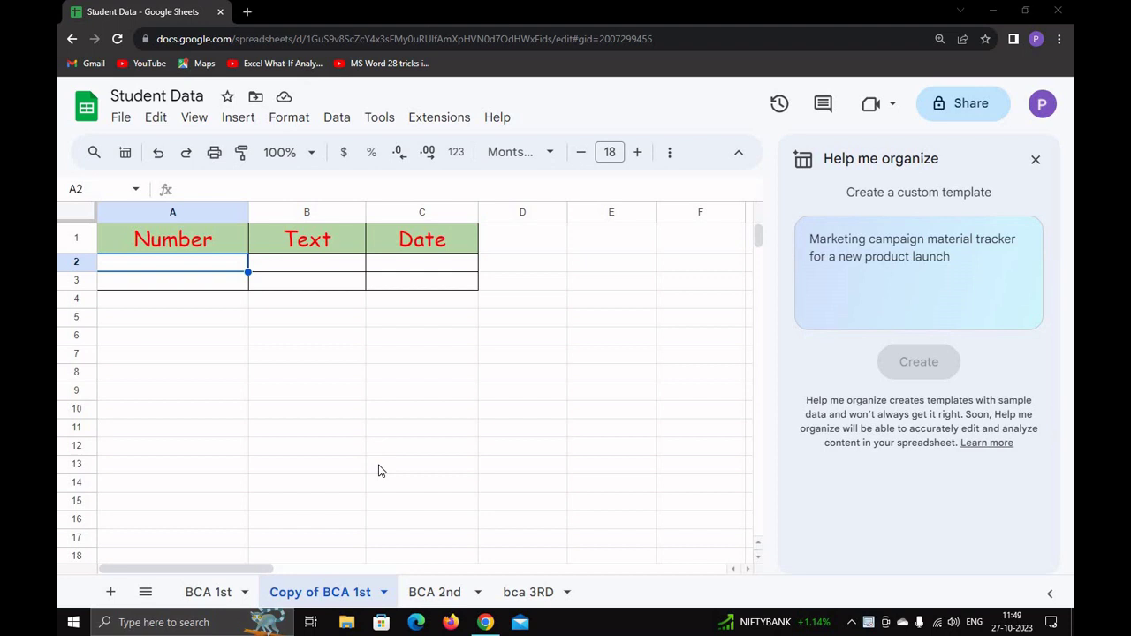
Step: Enlarge the browser's page zoom to make the spreadsheet easier to read
left_click(1058, 38)
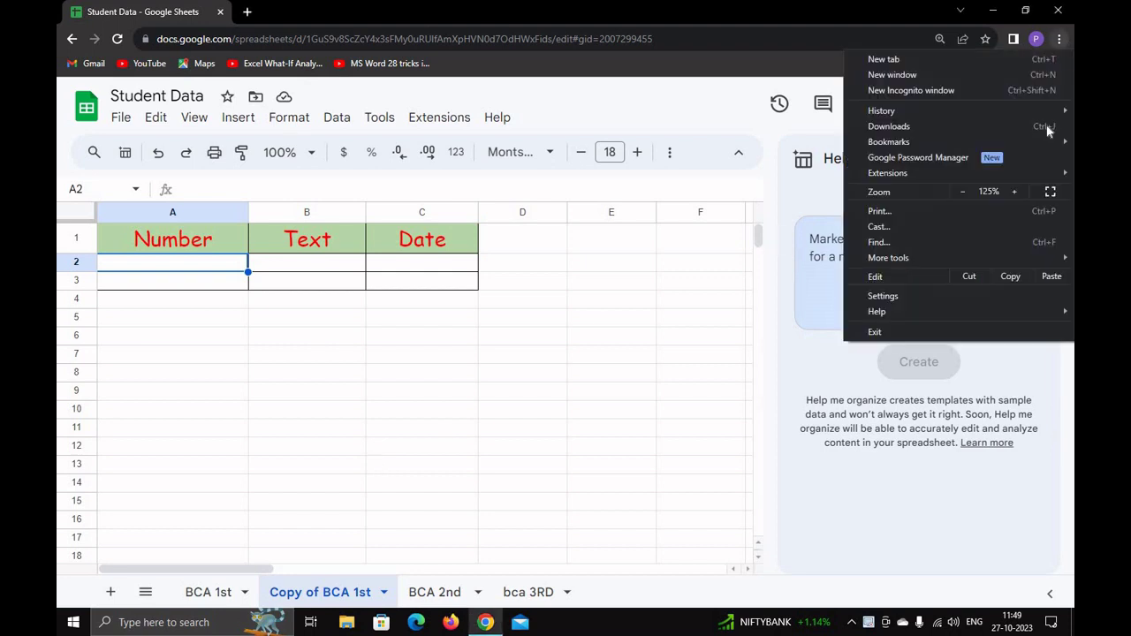
left_click(1013, 191)
left_click(1013, 191)
left_click(1014, 190)
left_click(1013, 191)
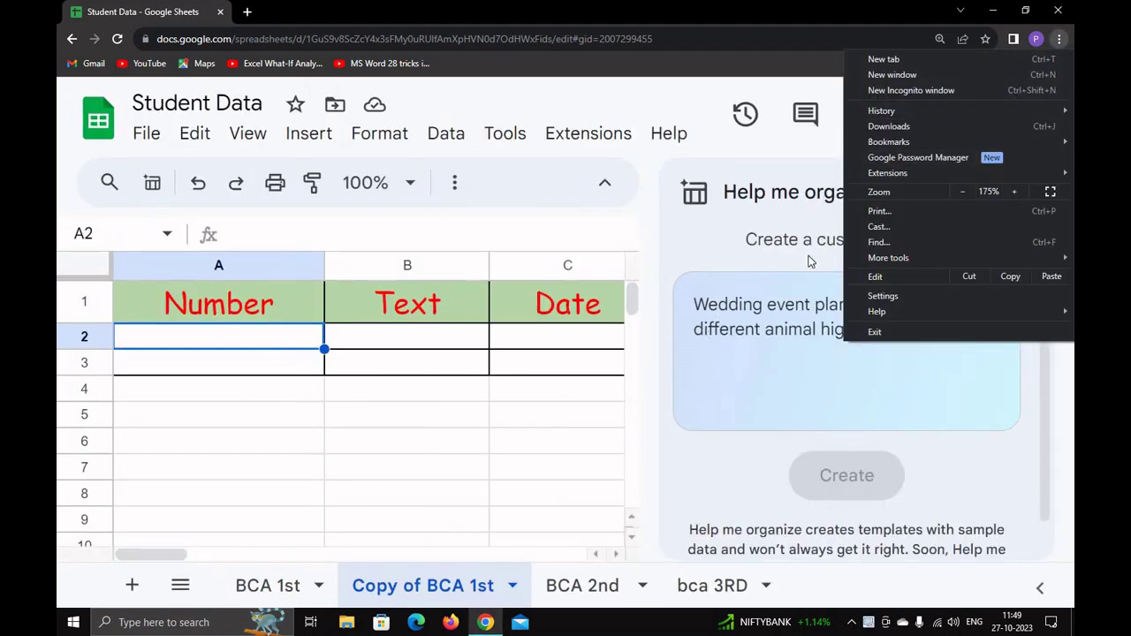
left_click(962, 191)
left_click(291, 409)
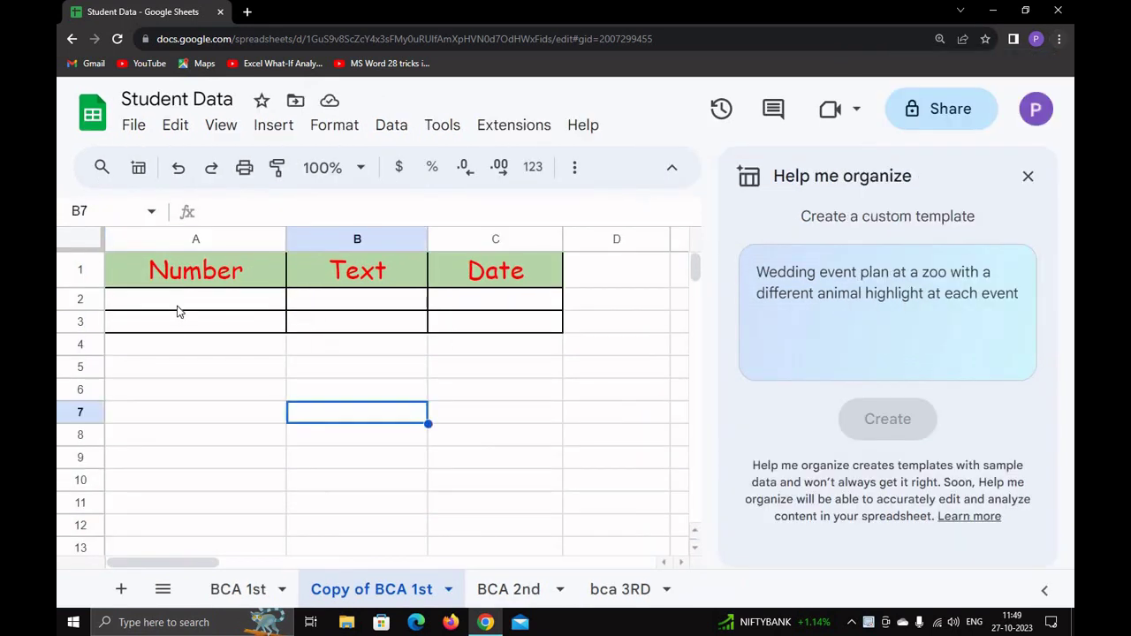
Step: Enter 00345 in cell A2 under the Number heading and reselect the cell to check its content
left_click(178, 309)
type("0")
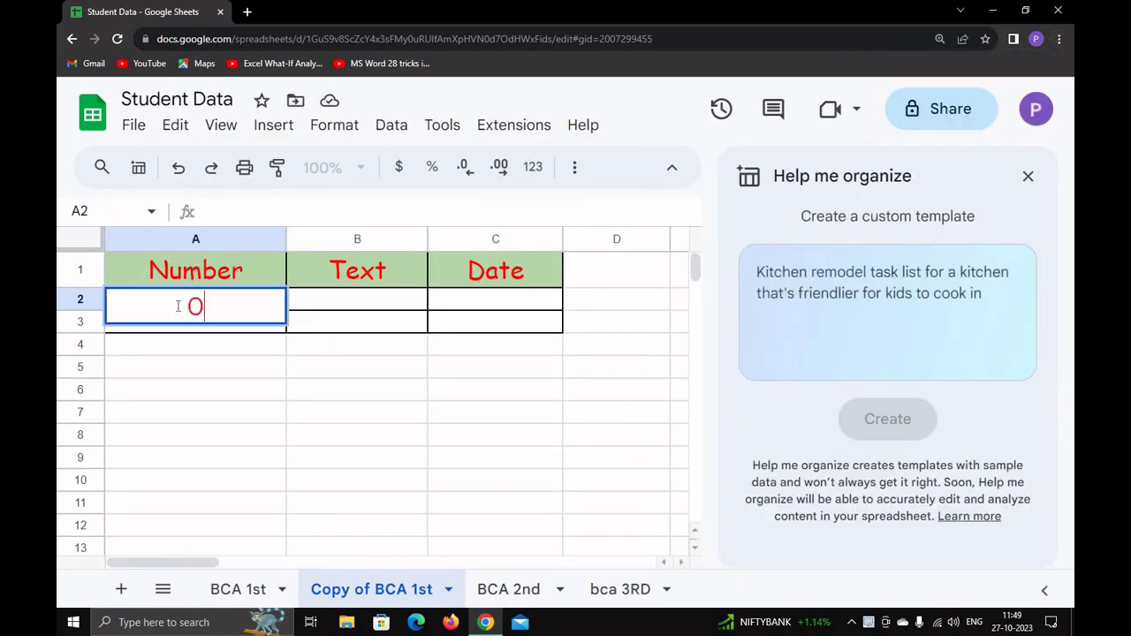
type("0345")
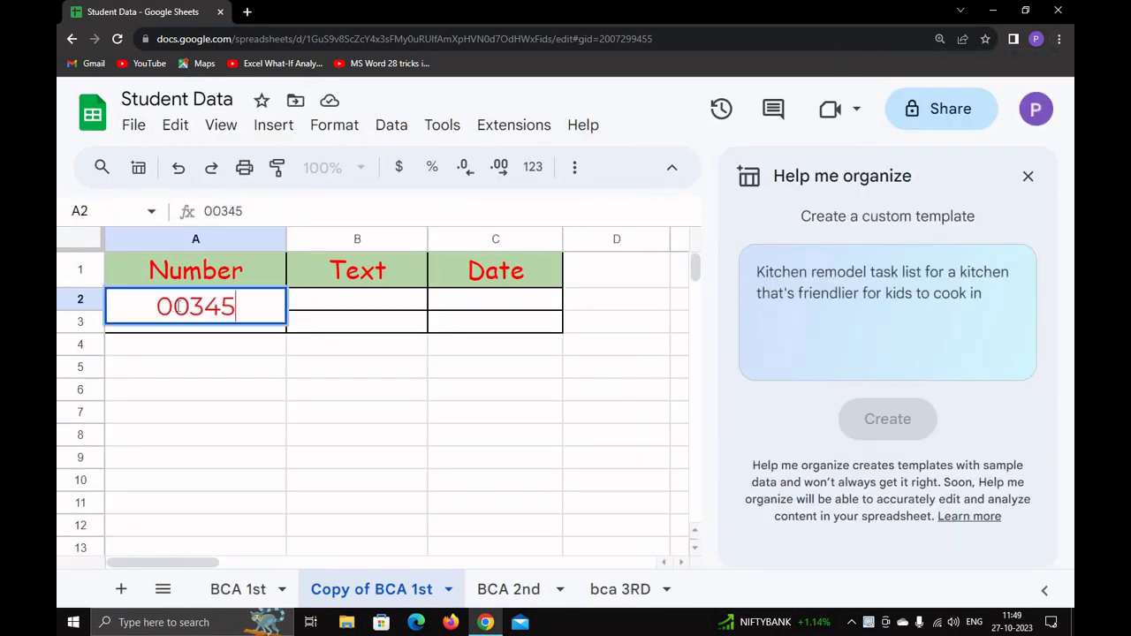
key("Tab")
left_click(178, 309)
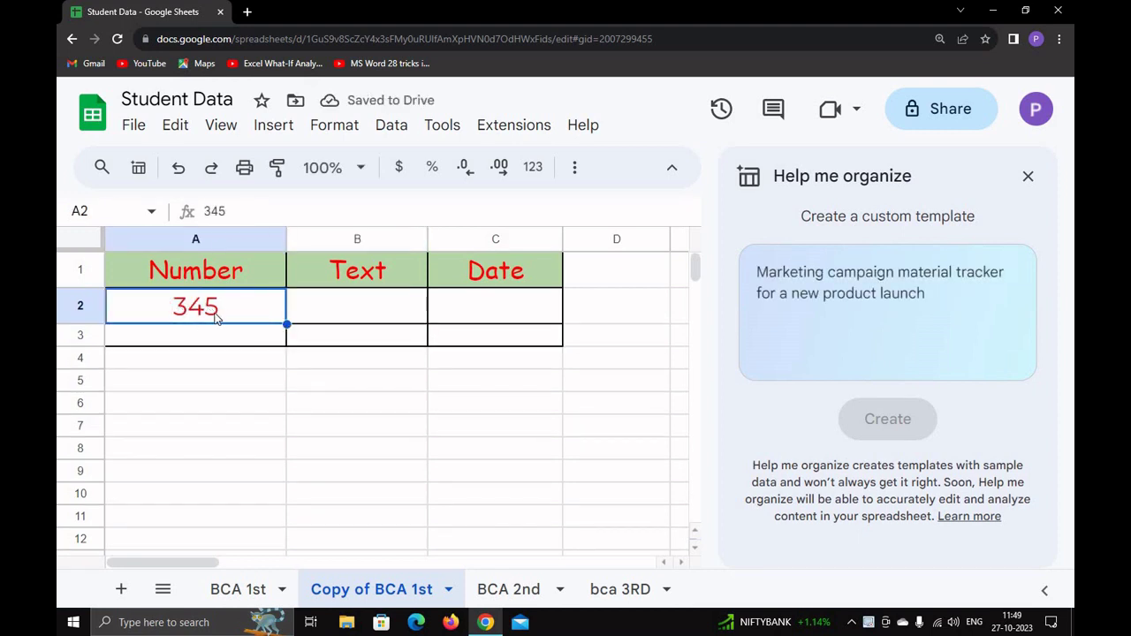
Step: Enter 00345 in cell B2 under the Text heading
left_click(346, 322)
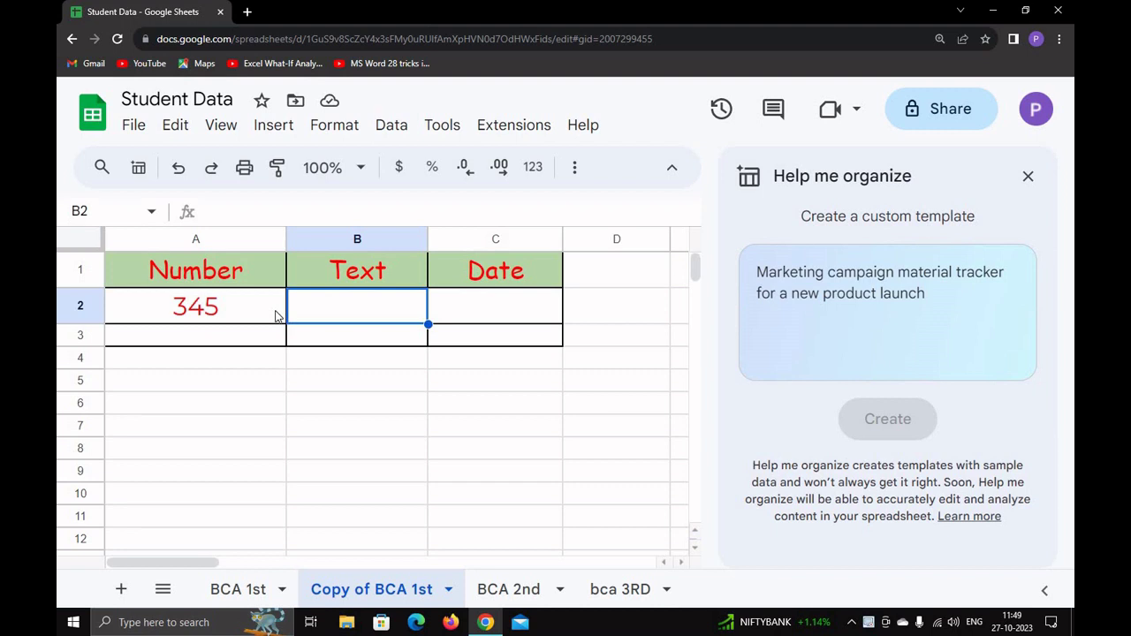
type("00345")
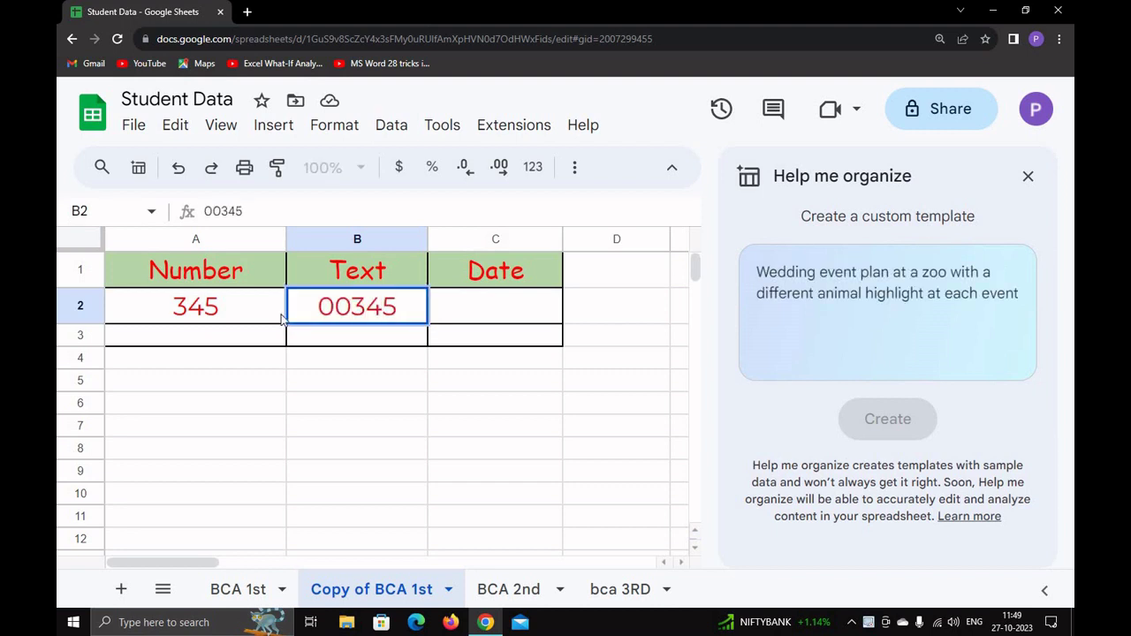
left_click(336, 397)
Step: Format the whole Text column B as plain text
left_click(361, 237)
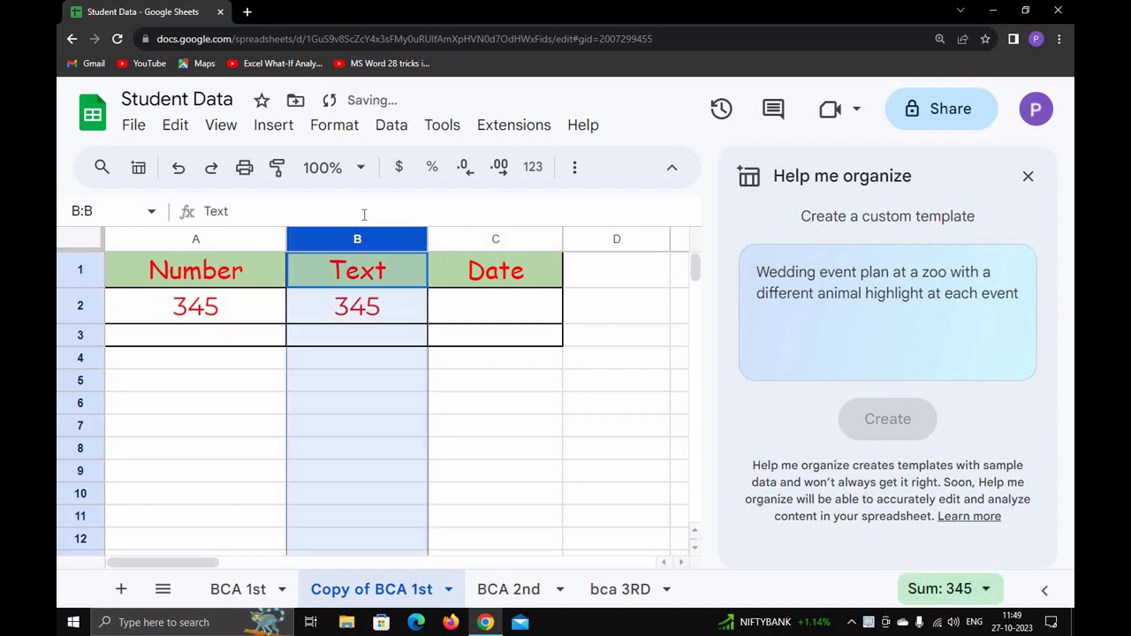
left_click(350, 128)
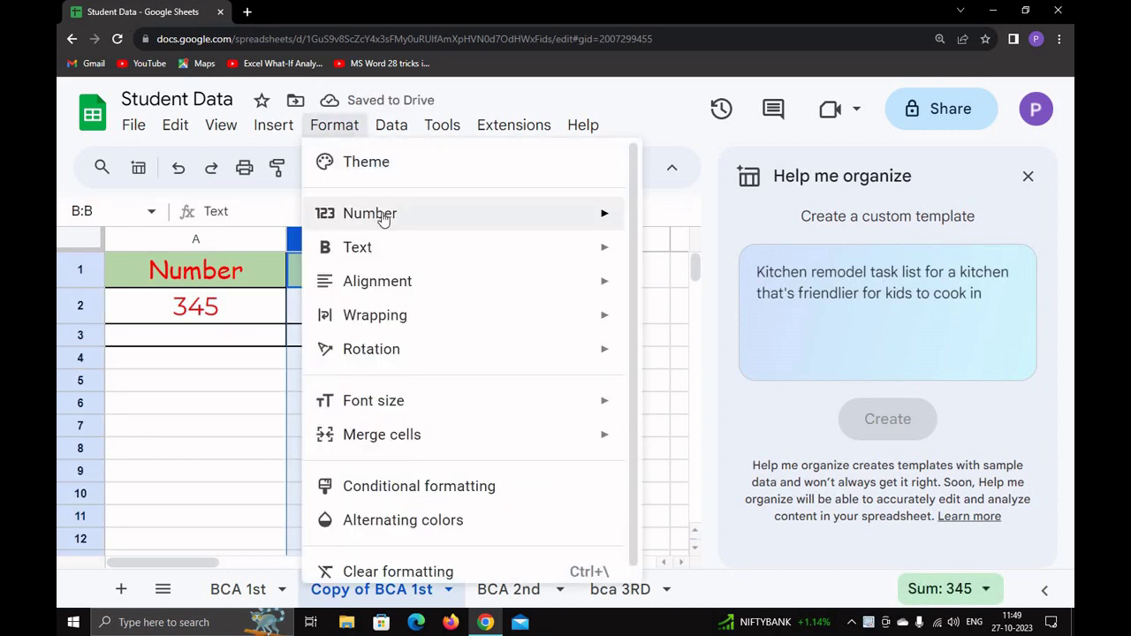
mouse_move(391, 220)
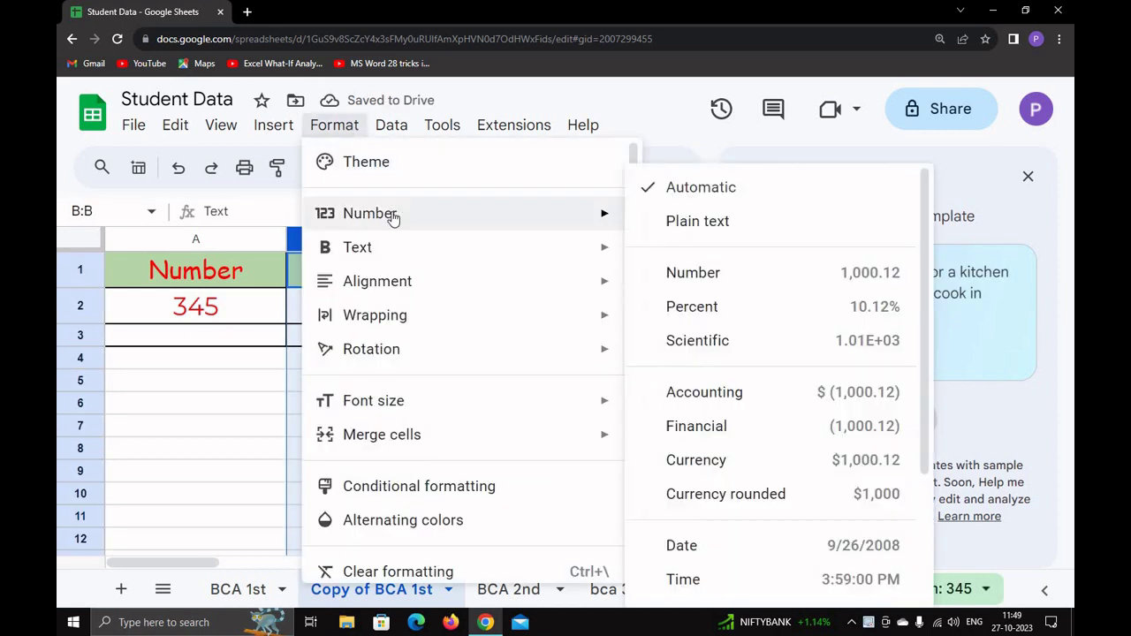
left_click(693, 224)
Step: Add two leading zeros to the value in cell B2 so it reads 00345
left_click(327, 311)
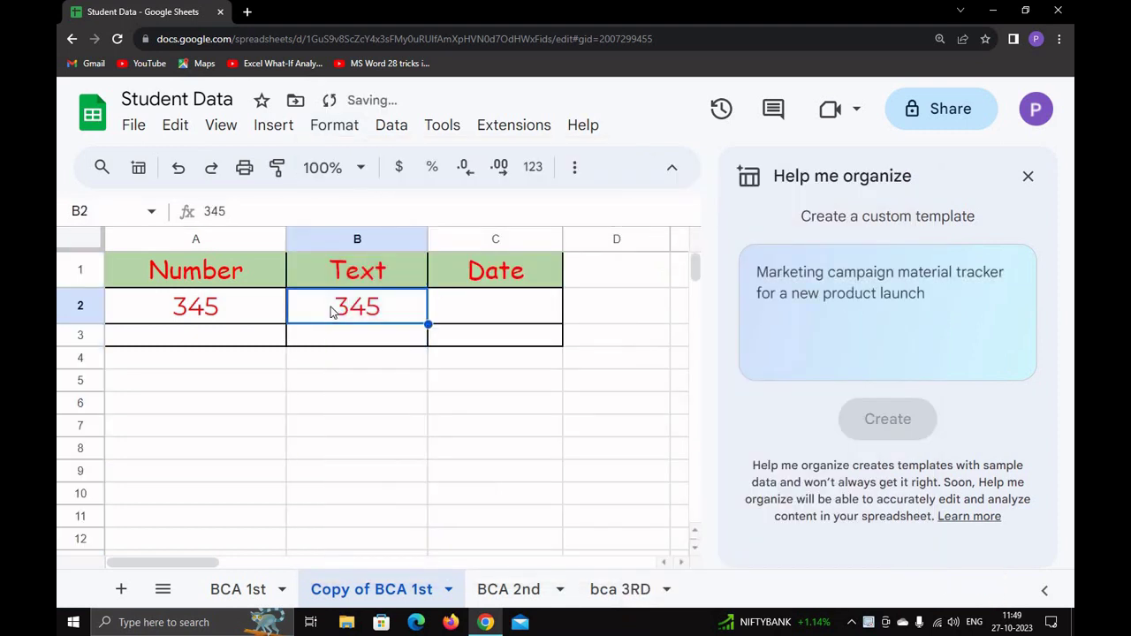
double_click(331, 306)
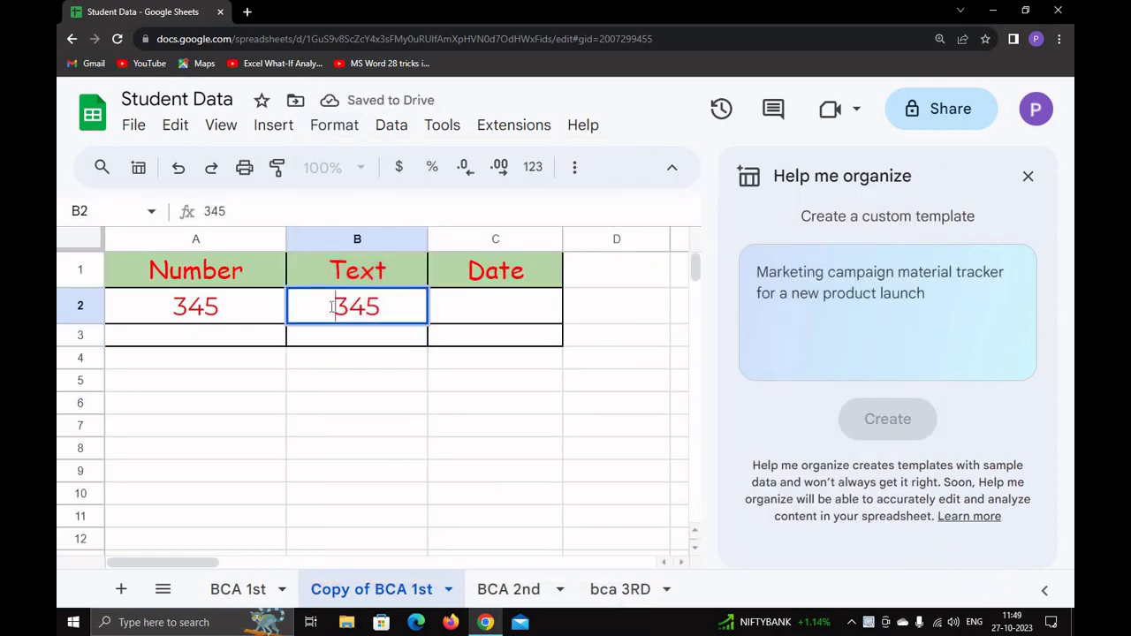
type("00")
key("Return")
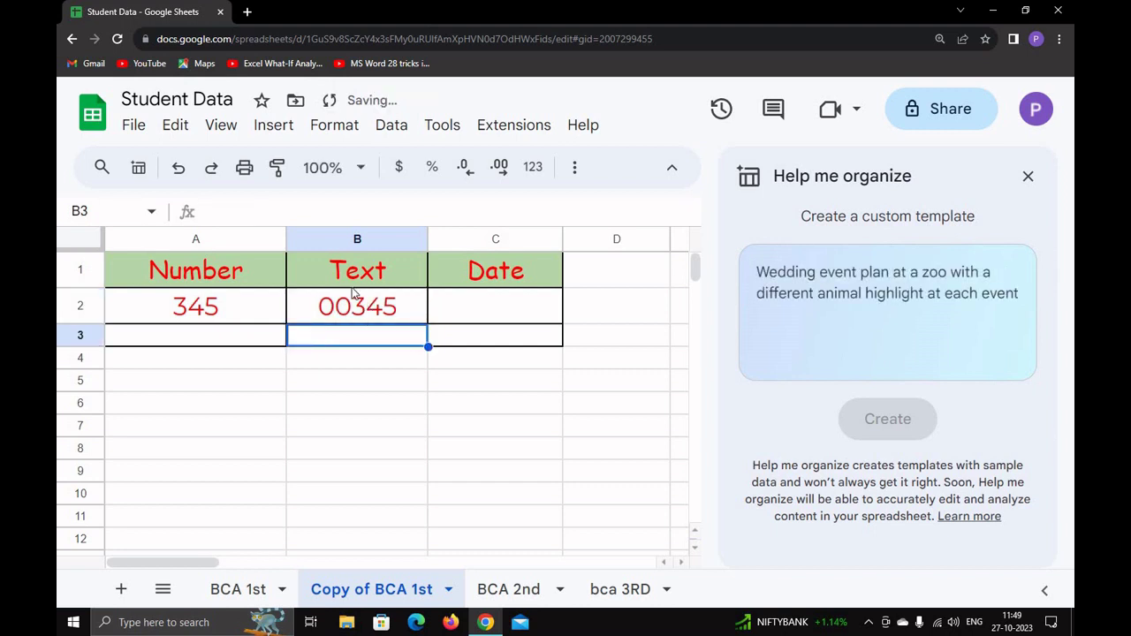
Step: Check which number format is applied to column B and to the empty cell A5
left_click(360, 239)
left_click(334, 125)
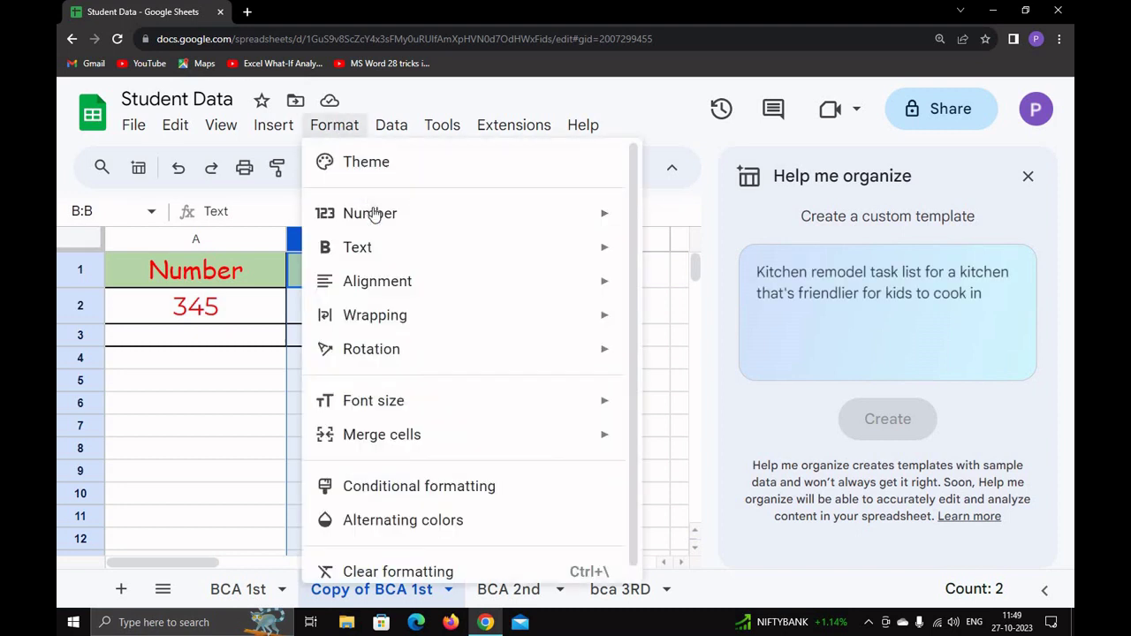
mouse_move(603, 211)
left_click(253, 382)
left_click(334, 126)
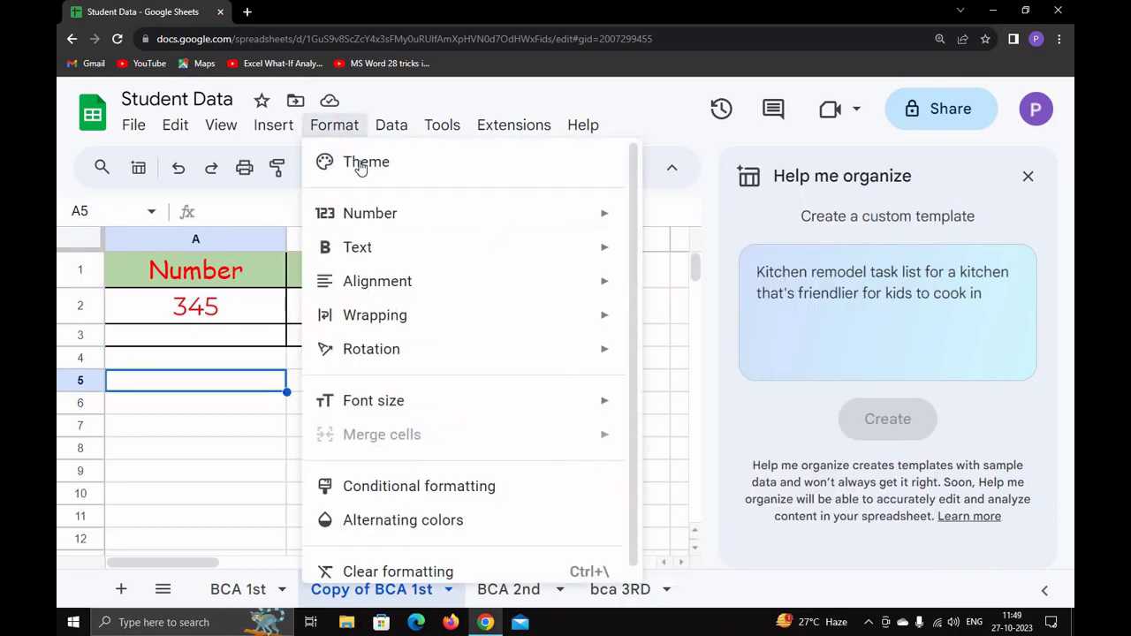
mouse_move(604, 220)
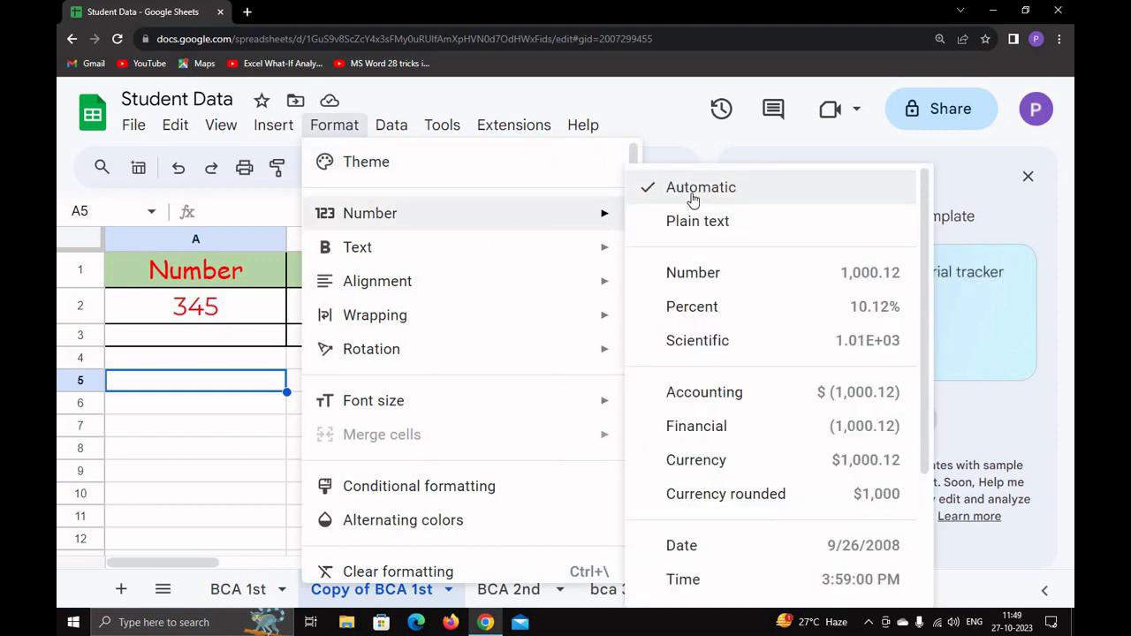
Step: Fill row 3 with 323 in the Number column and 00323 in the Text column
left_click(215, 335)
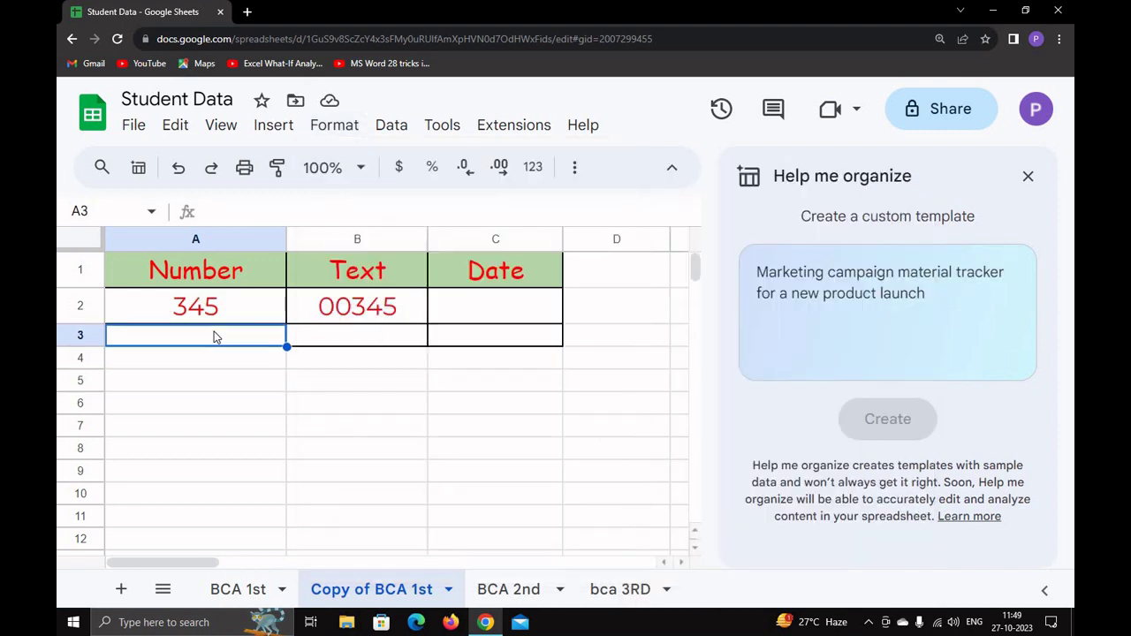
type("323")
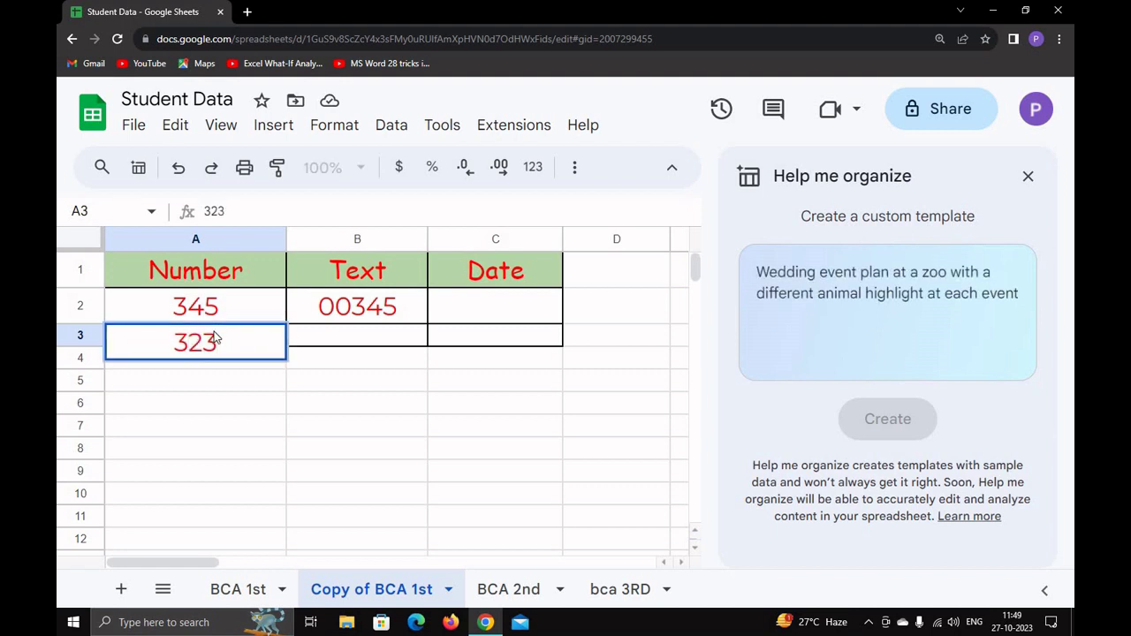
key("Tab")
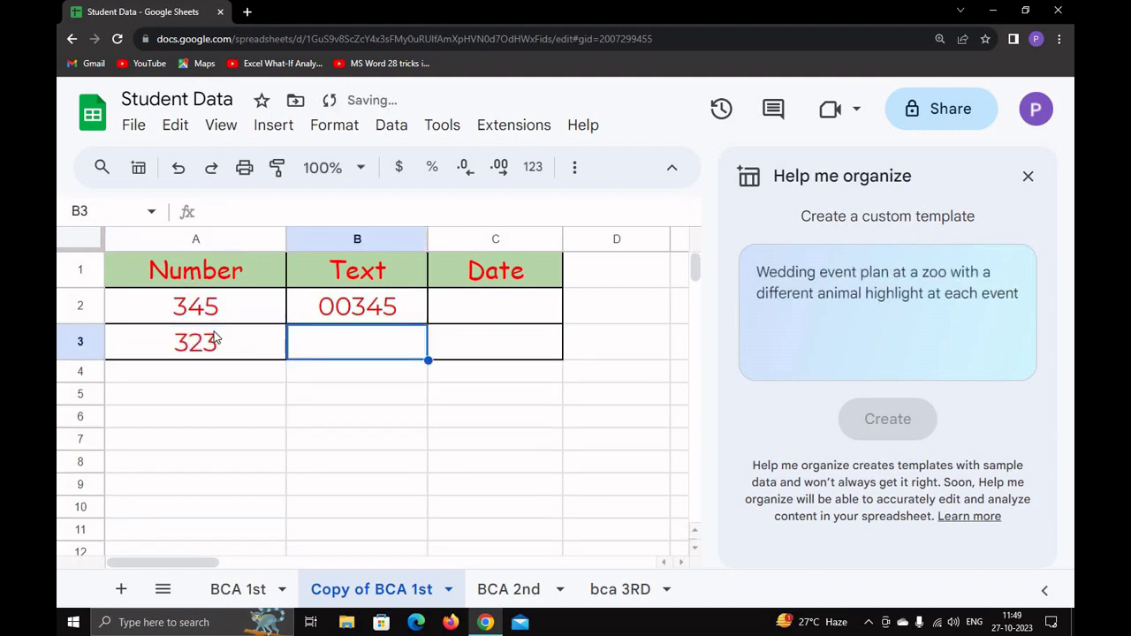
type("00323")
key("Tab")
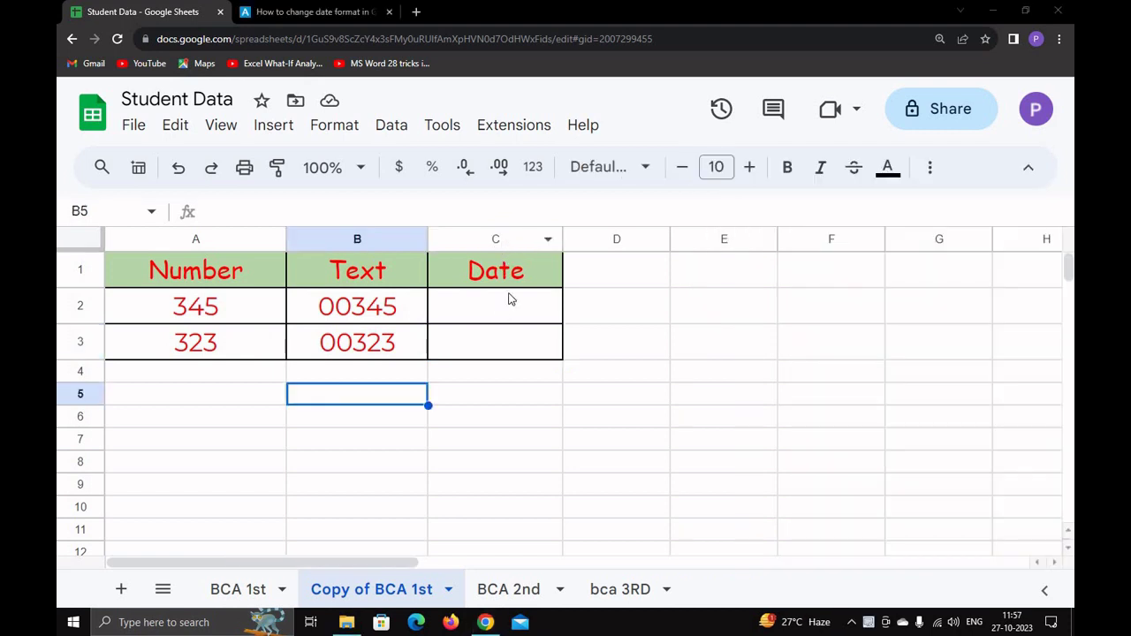
Step: Apply the Date number format to the whole of column C
left_click(500, 239)
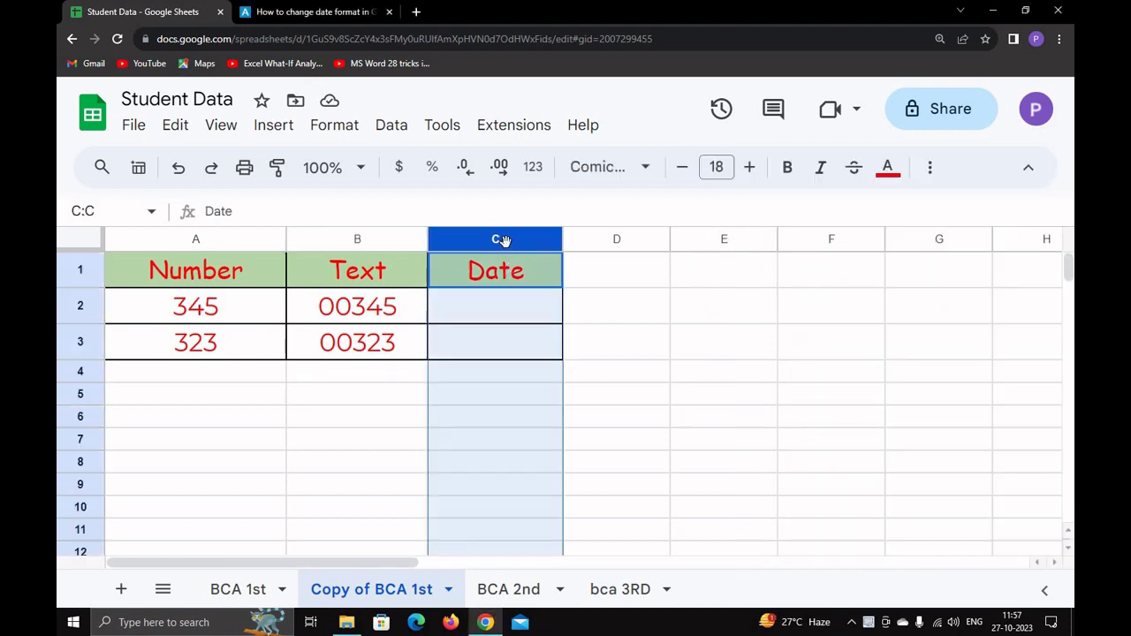
left_click(334, 126)
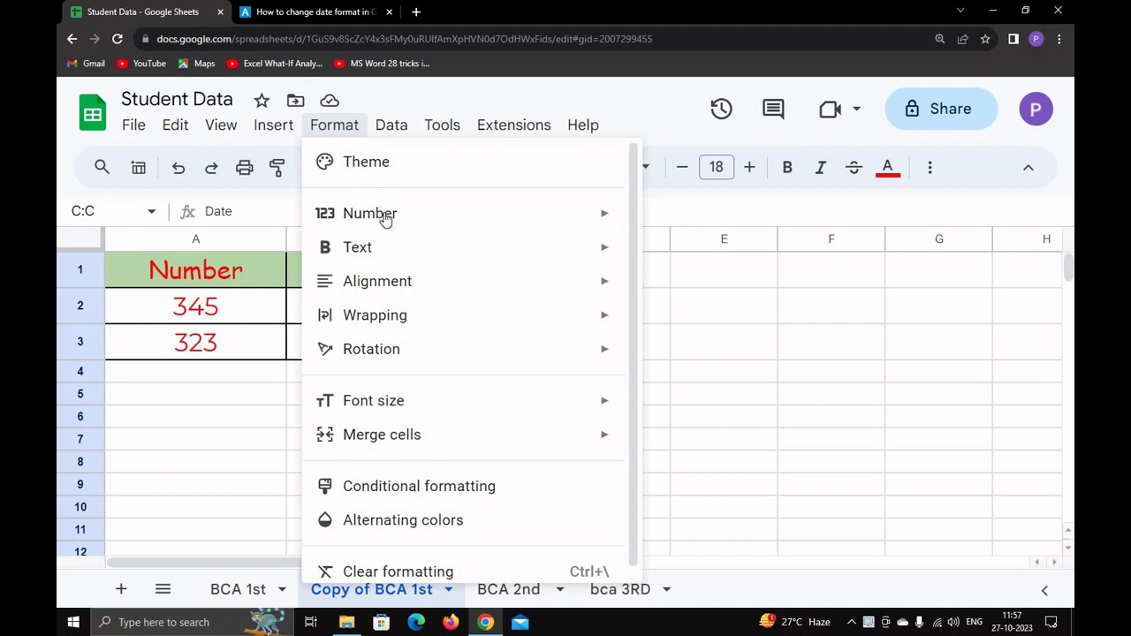
mouse_move(386, 220)
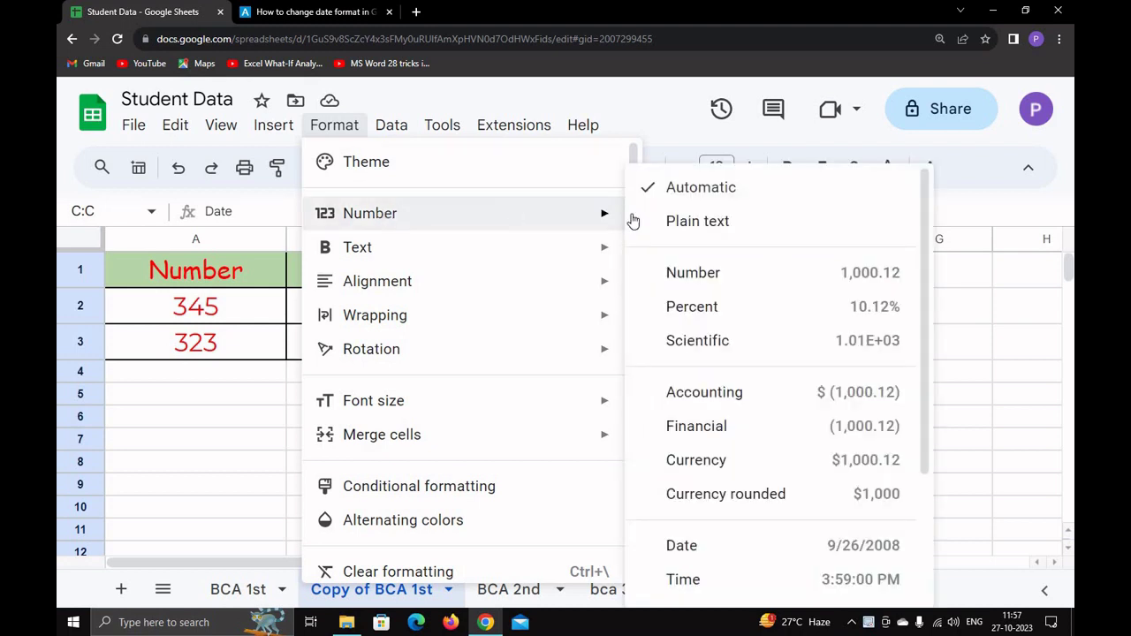
left_click(683, 546)
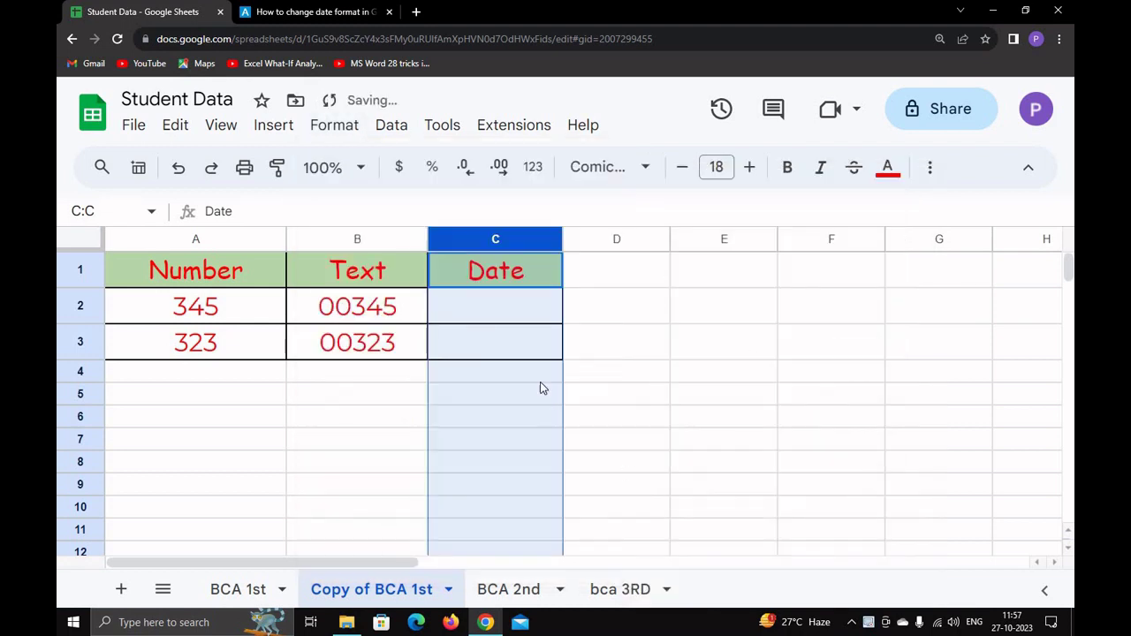
Step: Enter the date 12-12-2008 in cell C2
left_click(485, 309)
type("1")
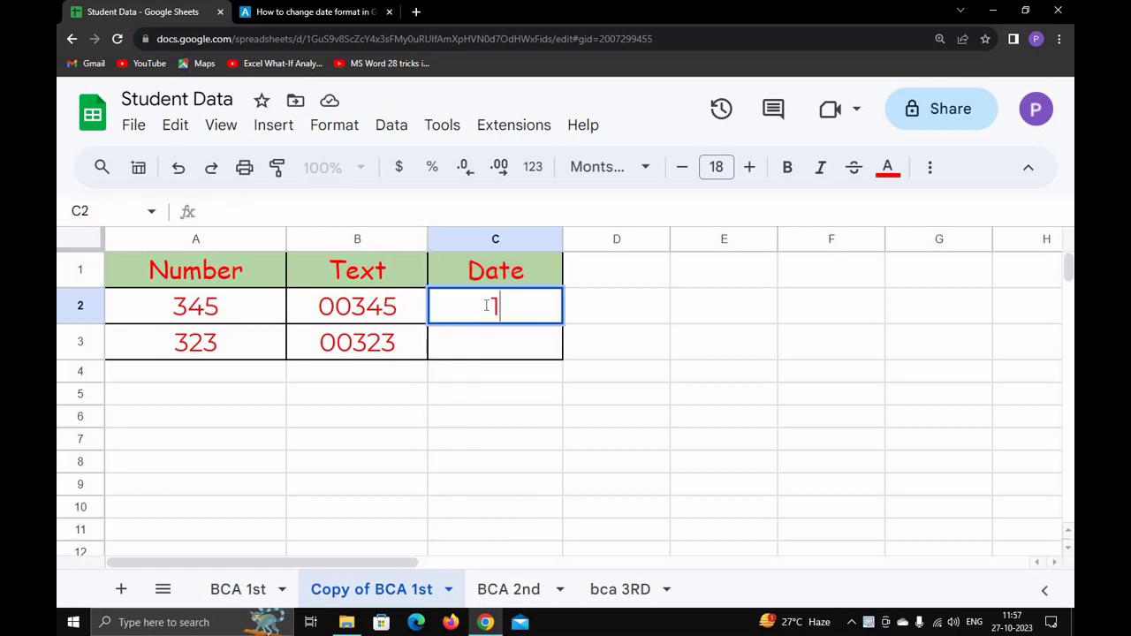
type("2-12-2008")
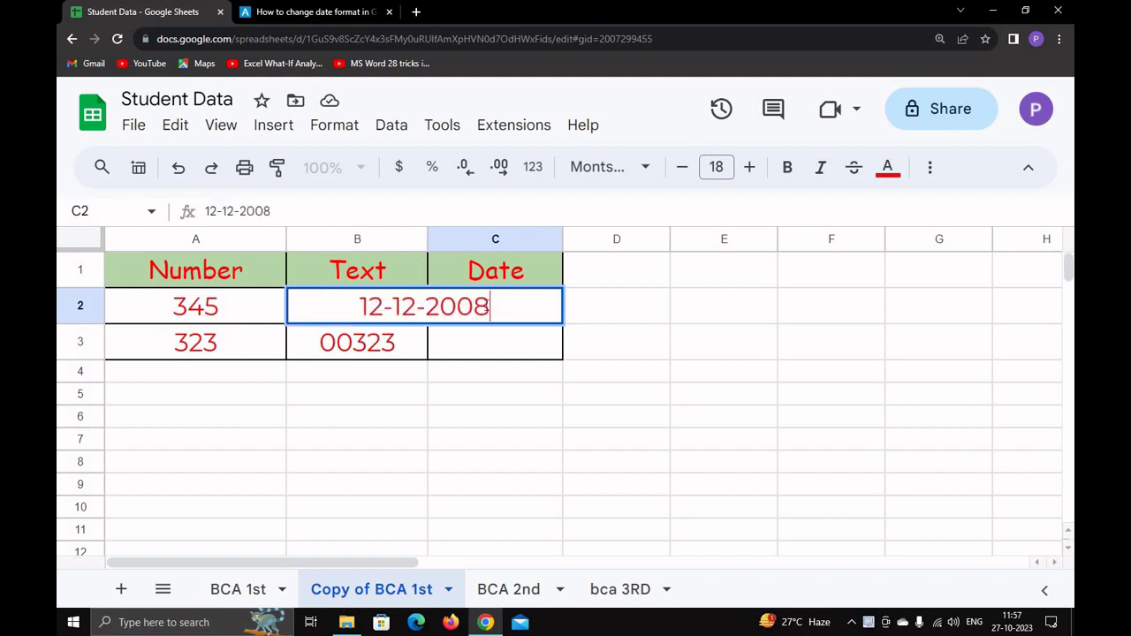
key("Tab")
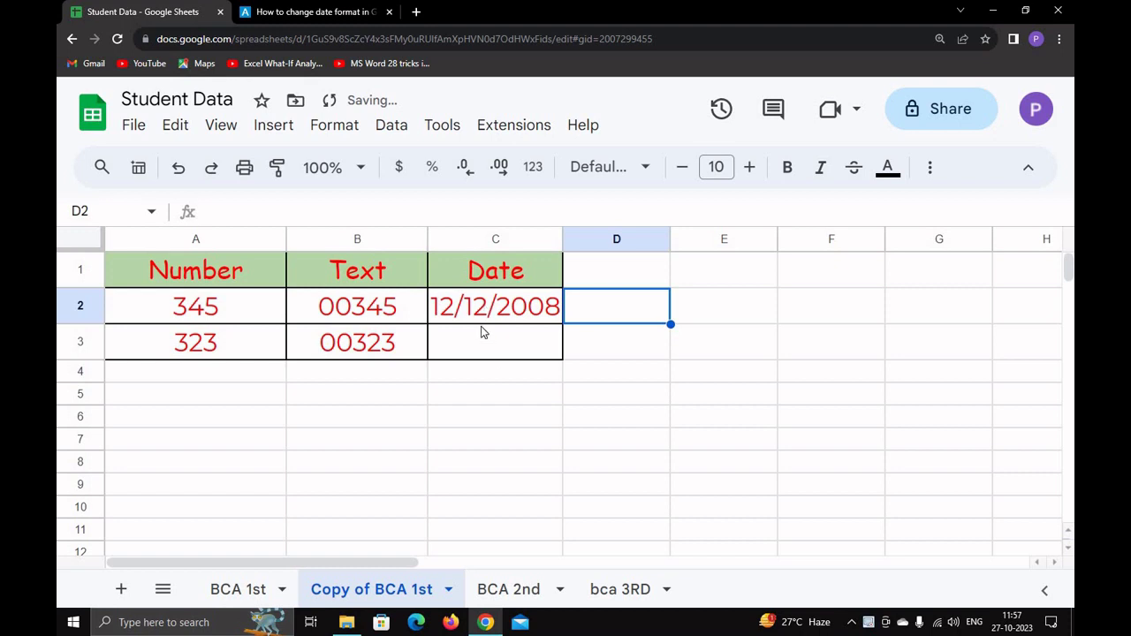
Step: Enter the date 03-01-2023 in cell C3
left_click(512, 351)
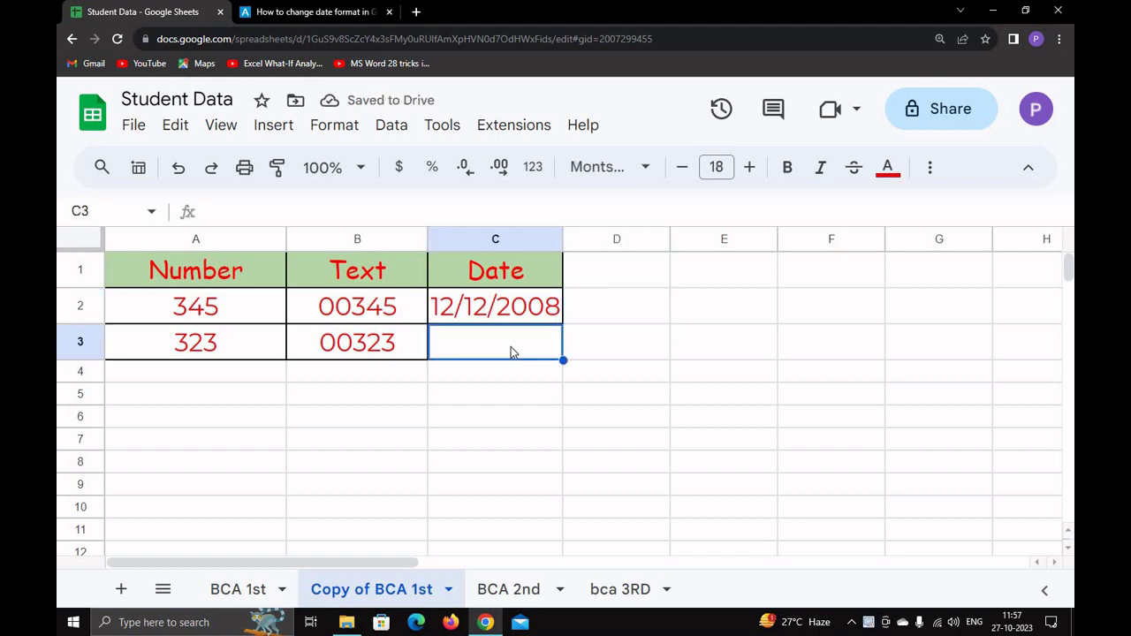
type("03-")
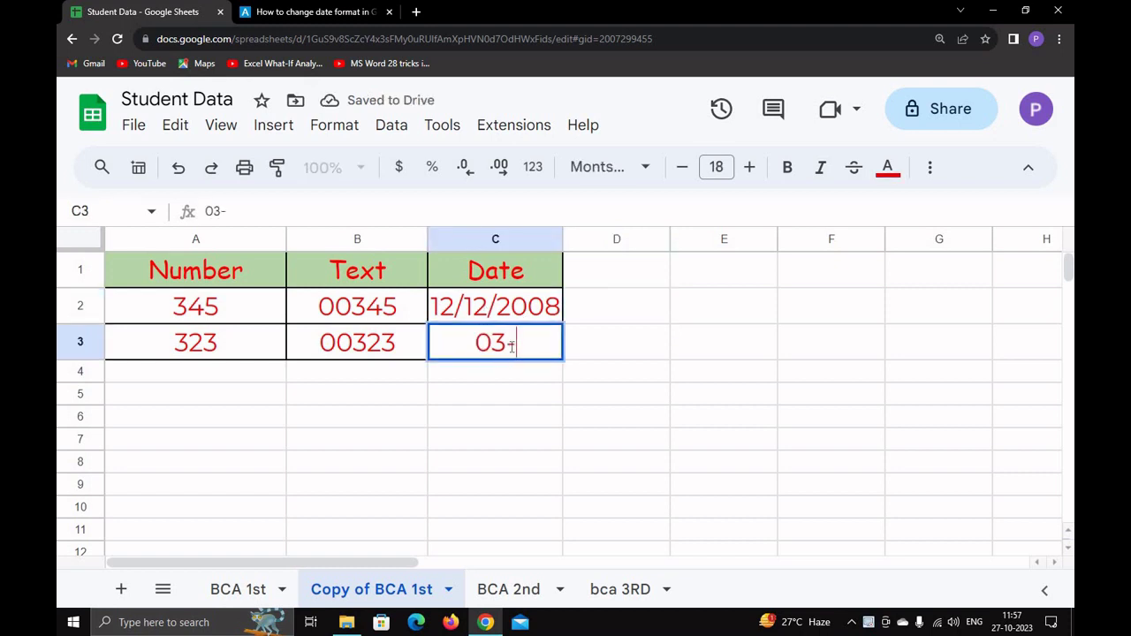
type("01-2")
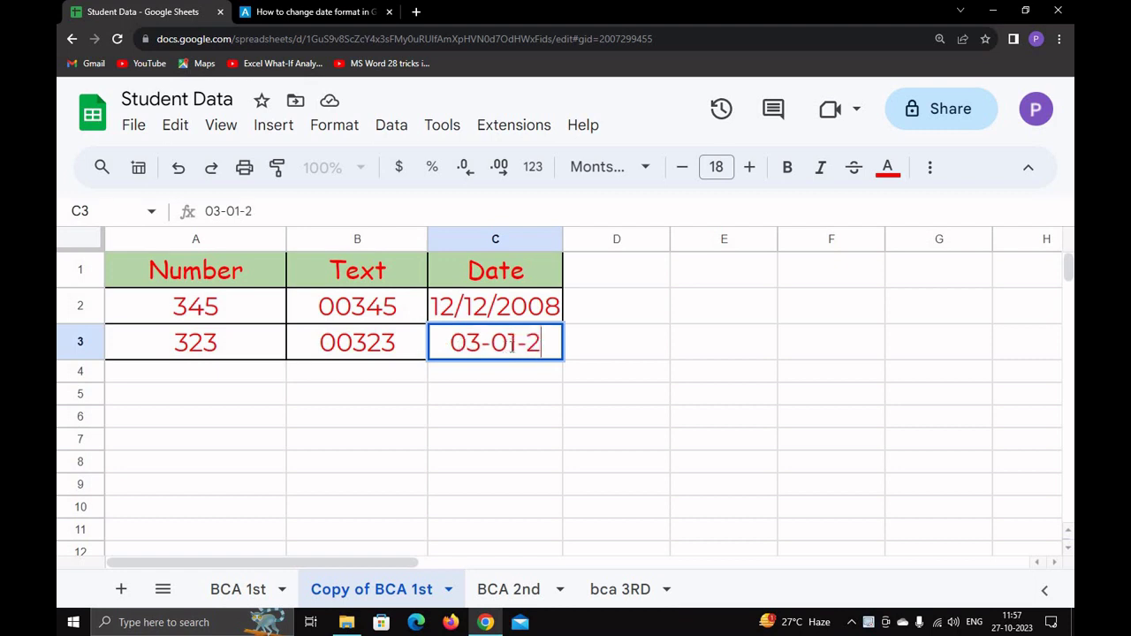
type("023")
key("Tab")
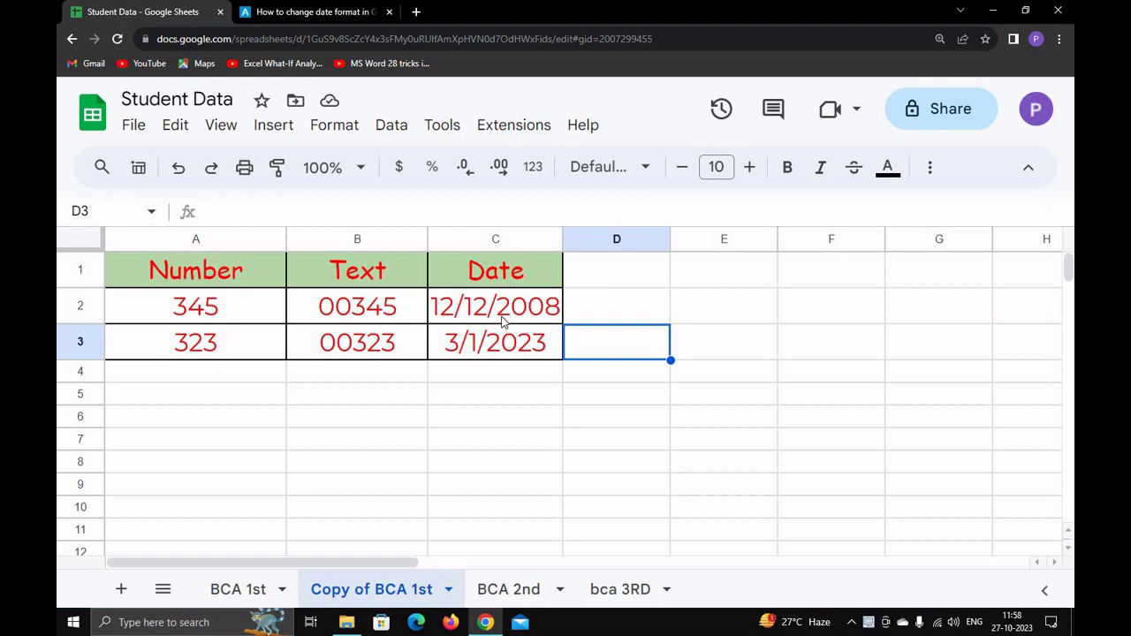
Step: Open the custom date and time formats for the whole of column C
left_click(501, 248)
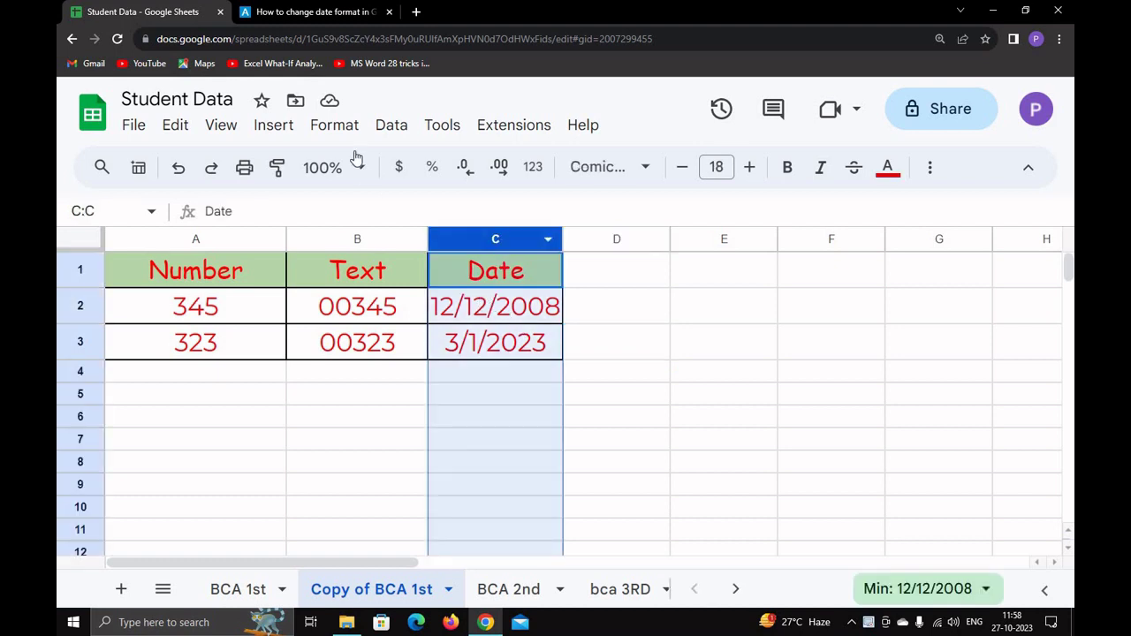
left_click(343, 129)
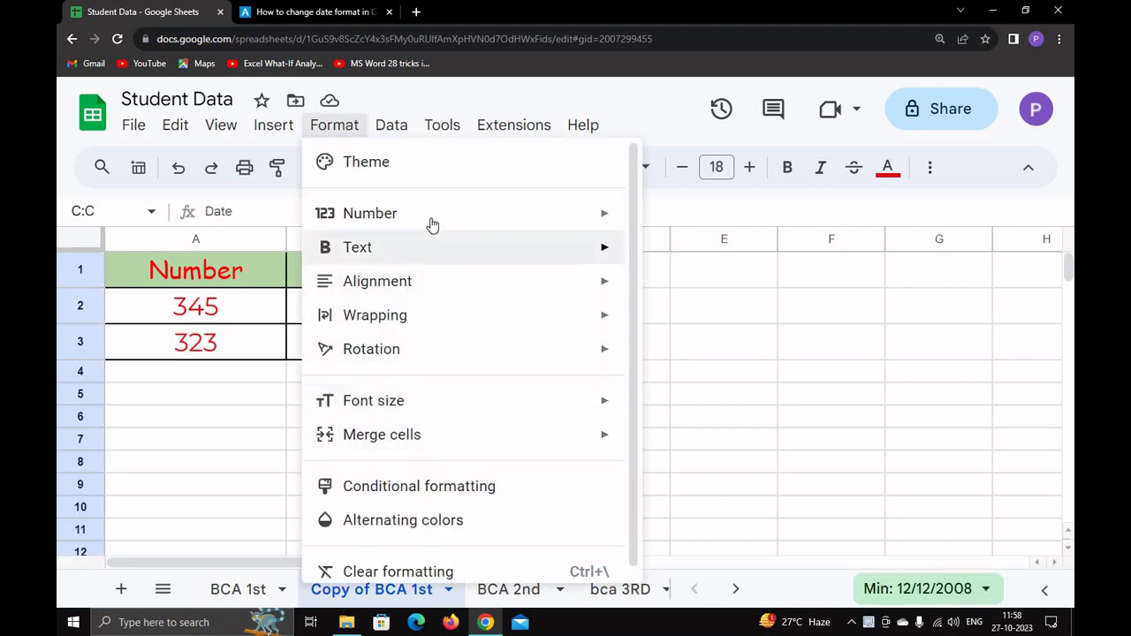
mouse_move(429, 221)
scroll(707, 459, "down", 1)
scroll(707, 500, "down", 2)
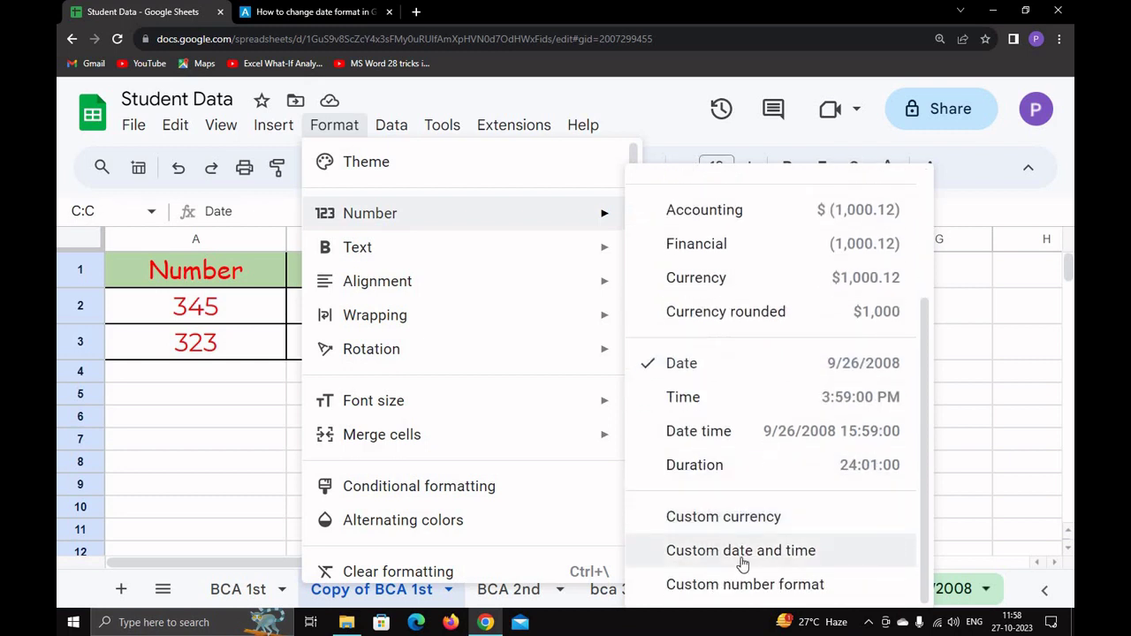
left_click(732, 550)
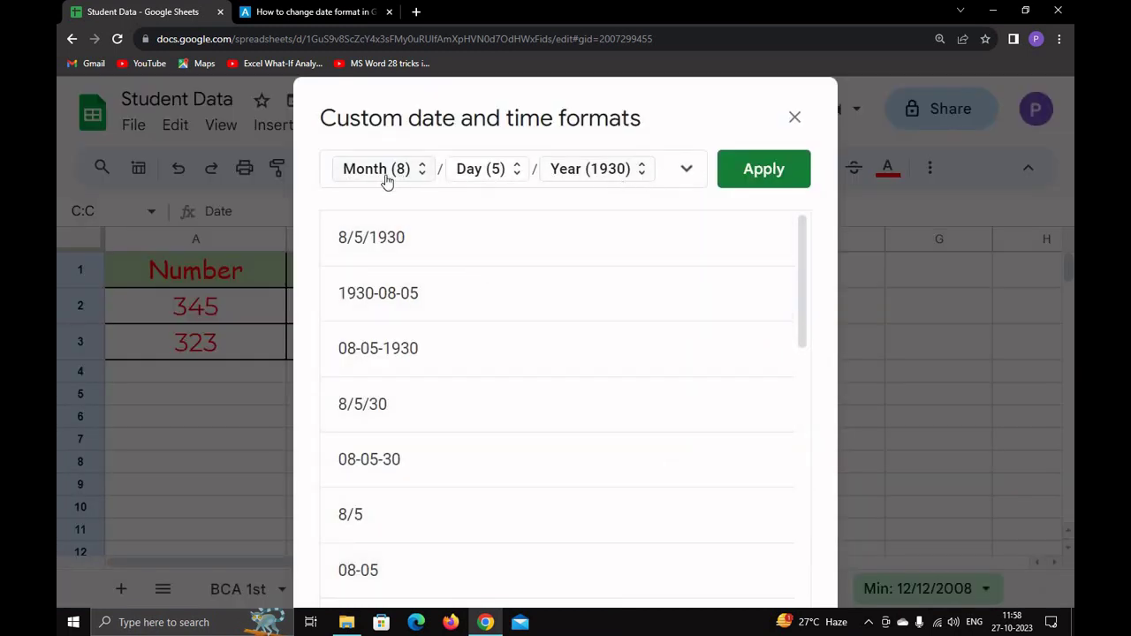
Step: Delete the year, day and month elements from the custom date format
left_click(629, 175)
left_click(609, 227)
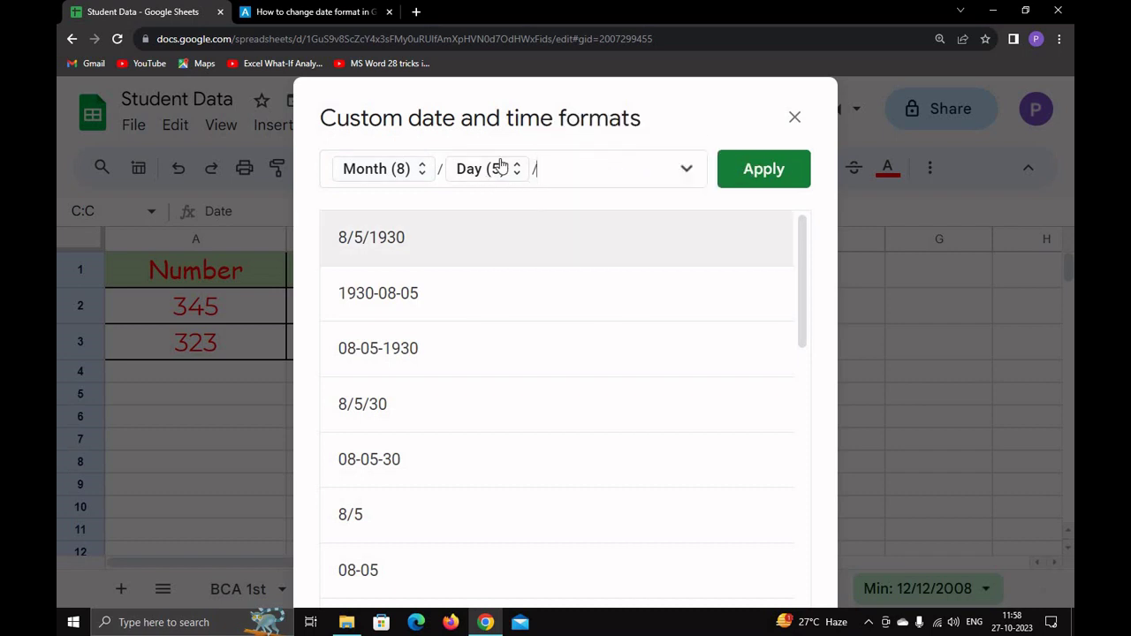
left_click(500, 167)
left_click(539, 325)
left_click(382, 168)
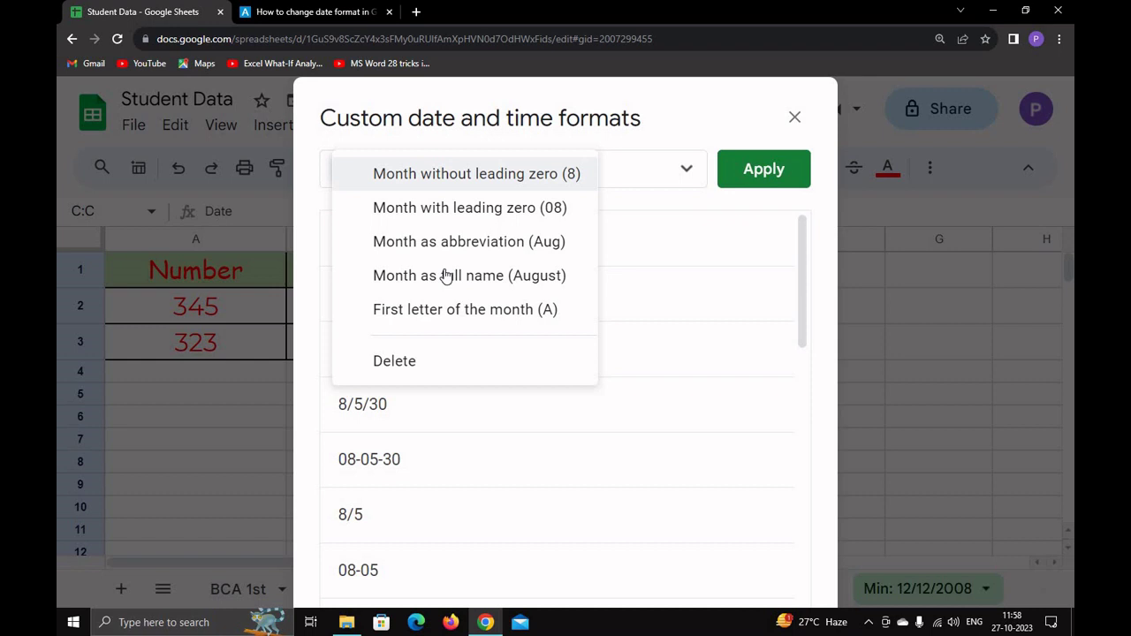
left_click(436, 362)
Step: Apply the 5-Aug-1930 date format to column C and widen the column to fit the dates
scroll(415, 424, "down", 3)
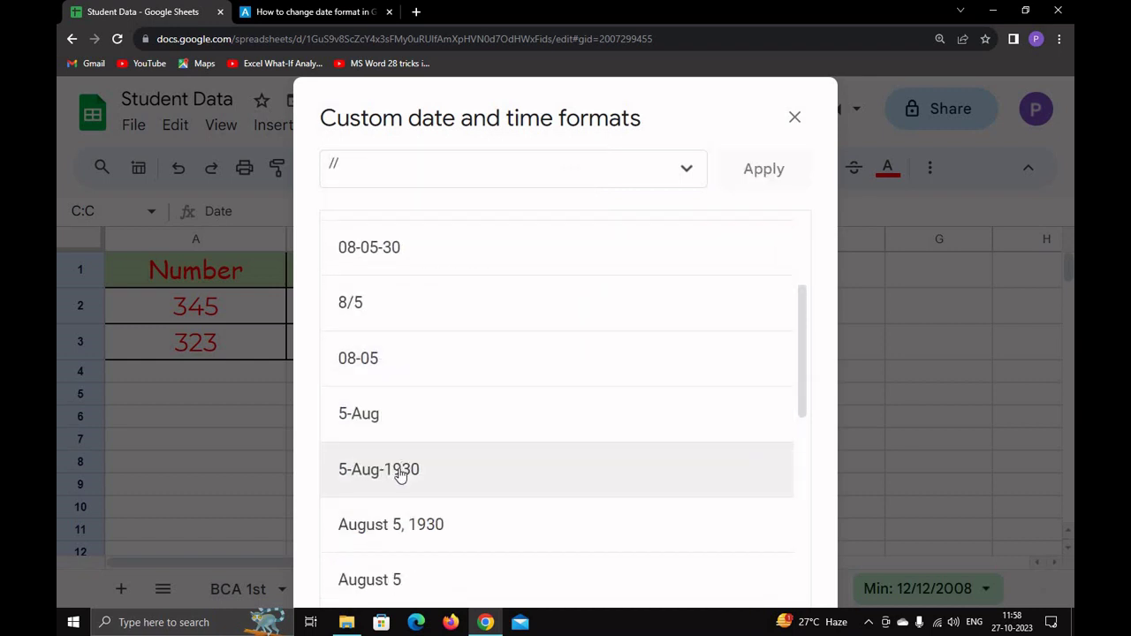
left_click(400, 475)
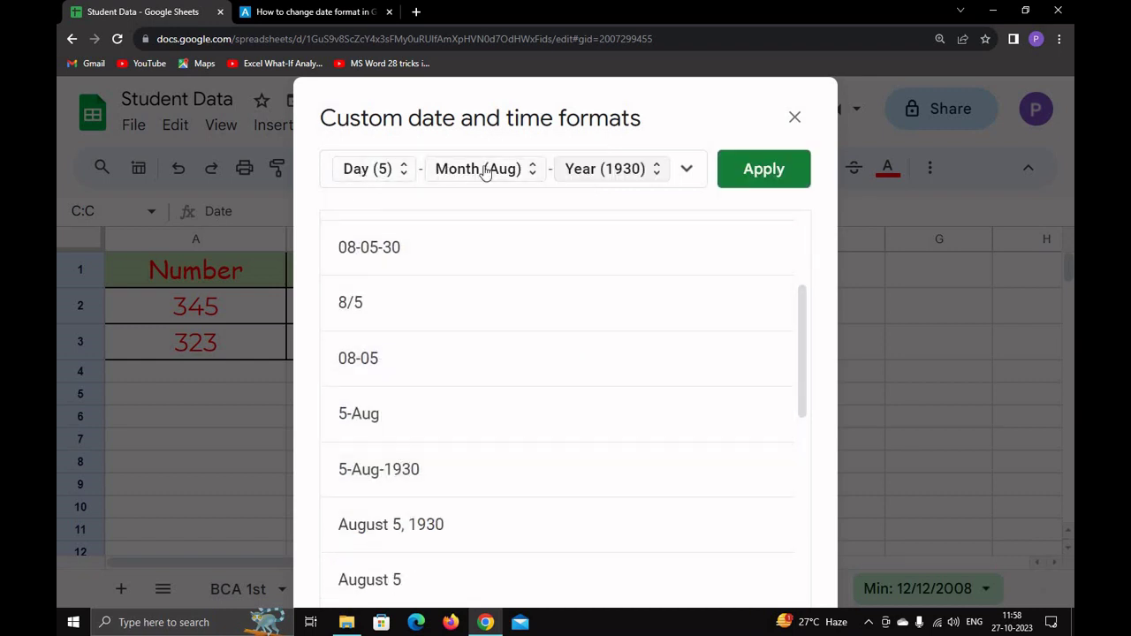
left_click(748, 184)
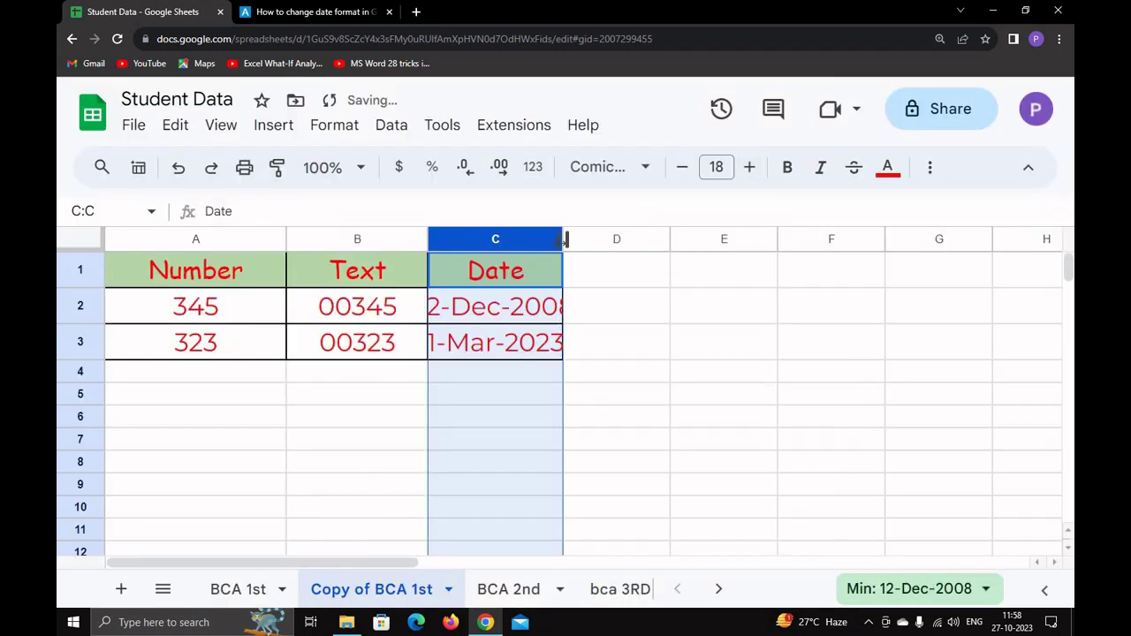
left_click_drag(565, 238, 621, 240)
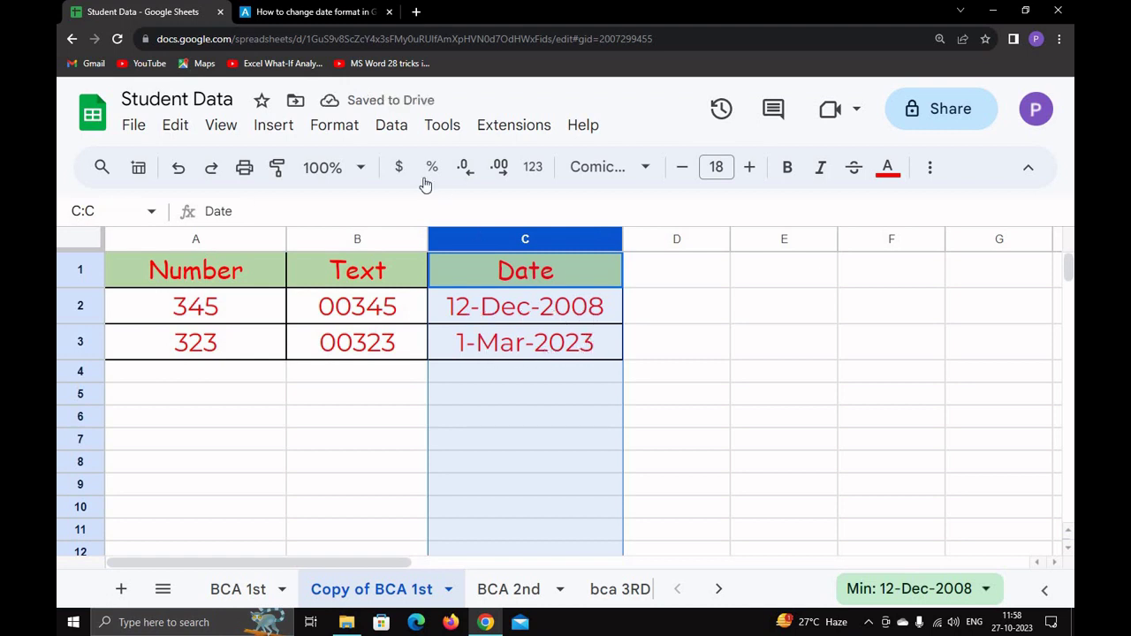
Step: Apply the custom format "Tuesday, August 5, 1930" to column C and widen the column to fit the long dates
left_click(352, 129)
mouse_move(440, 217)
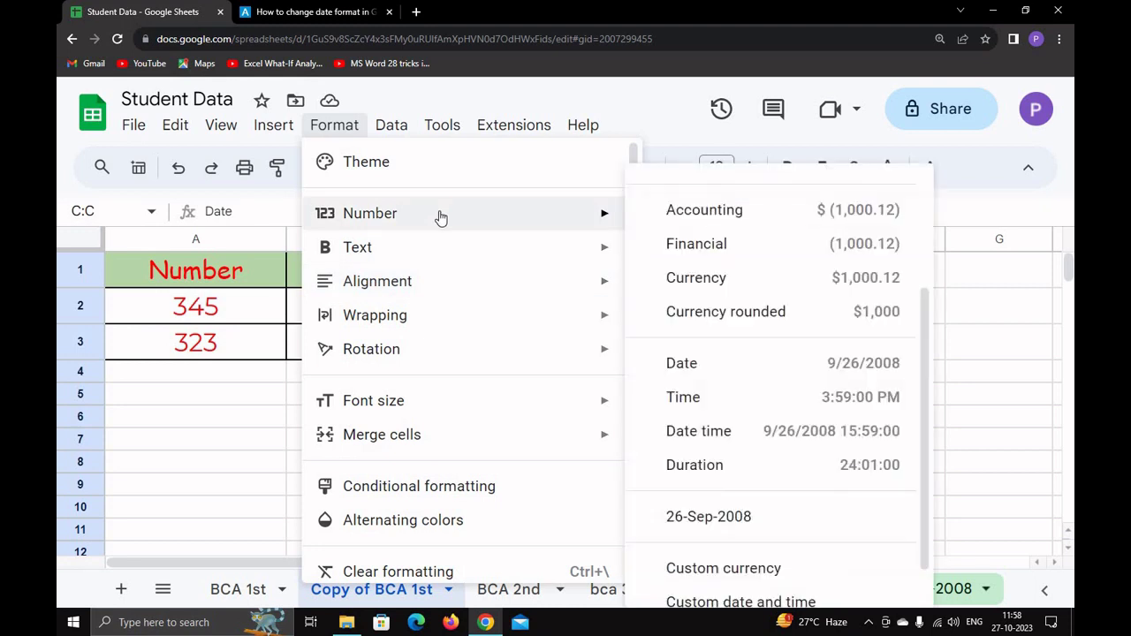
scroll(733, 495, "down", 1)
left_click(723, 559)
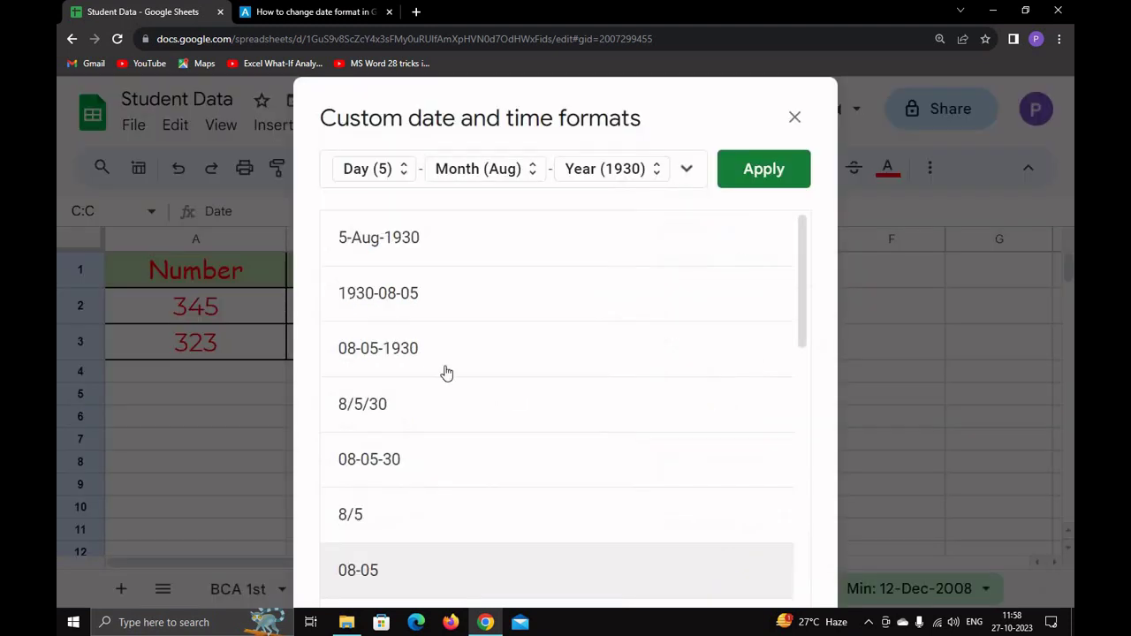
scroll(432, 504, "down", 10)
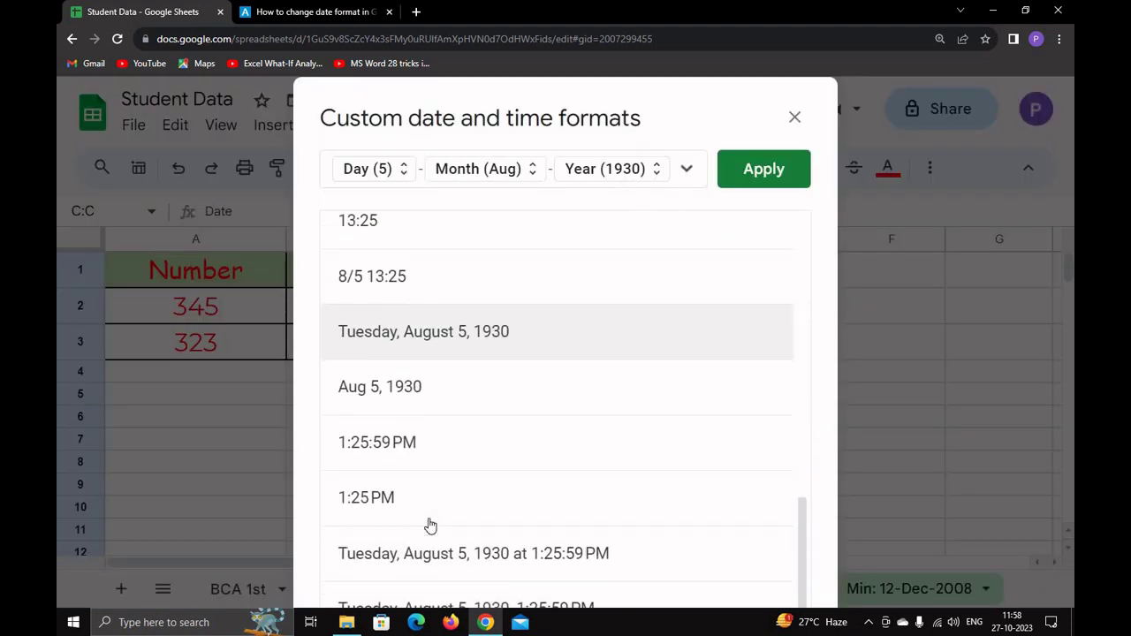
left_click(436, 325)
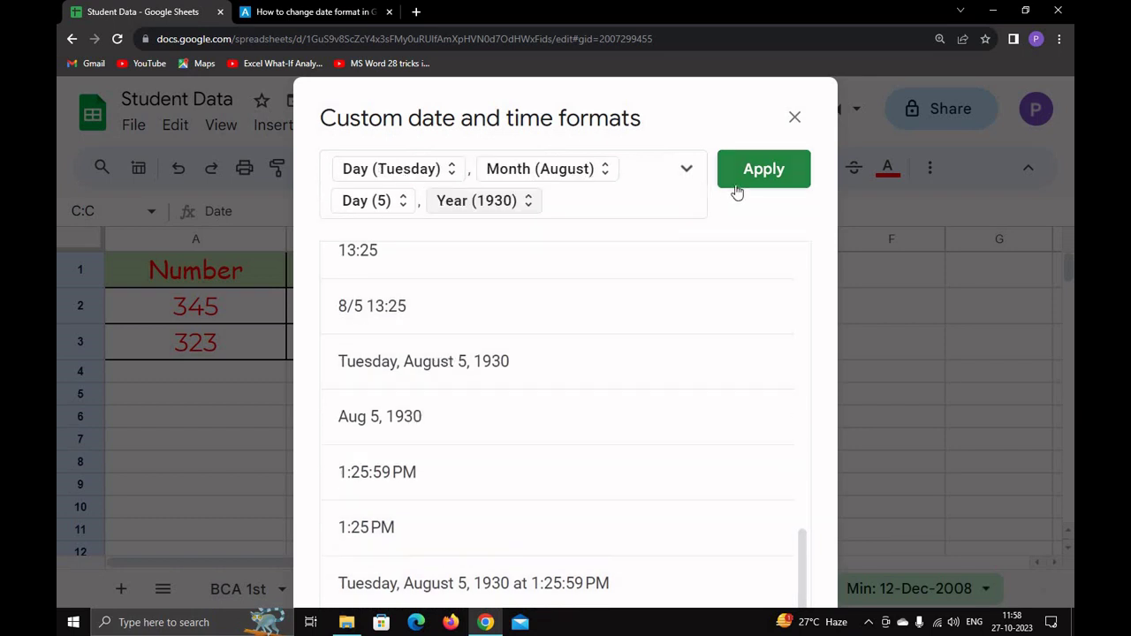
left_click(767, 177)
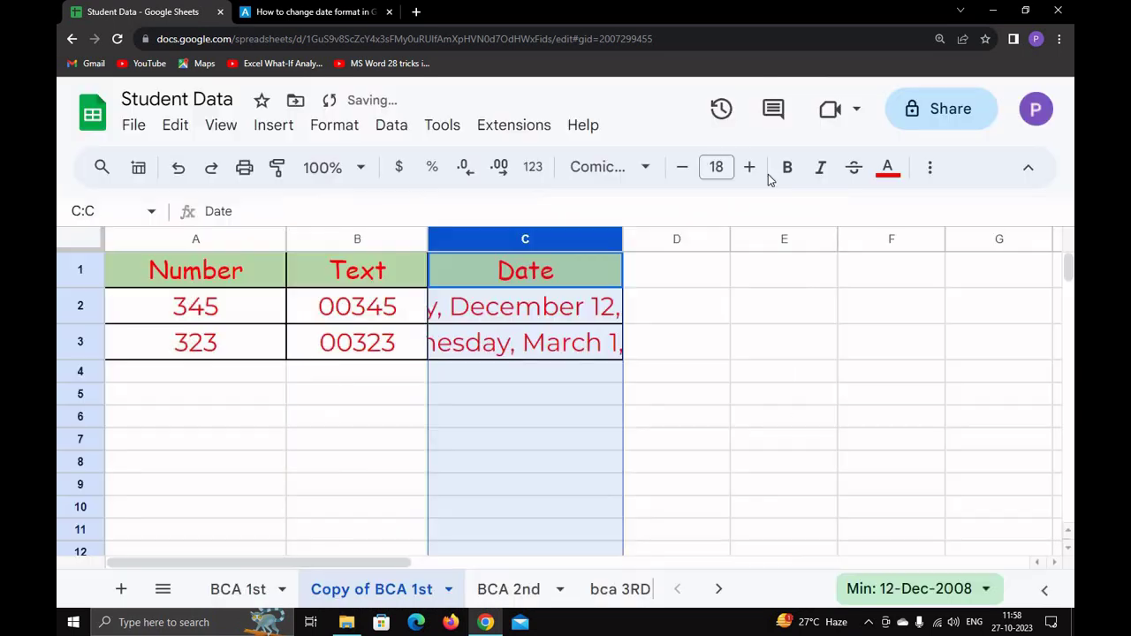
left_click_drag(622, 239, 781, 239)
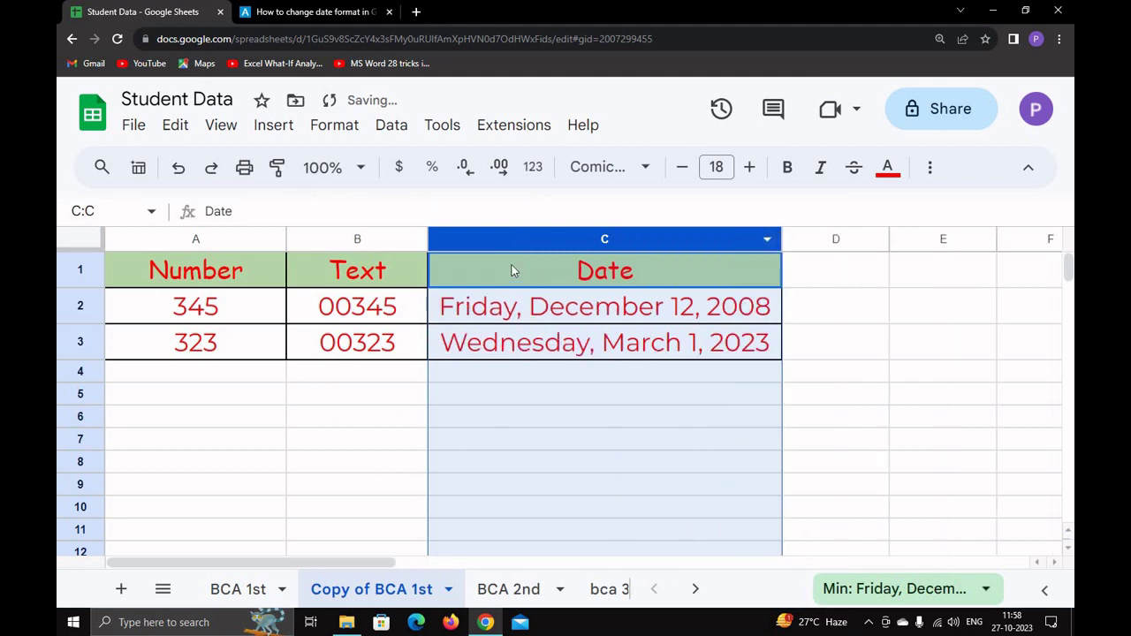
Step: Set column C back to the standard Date number format
left_click(345, 131)
mouse_move(414, 219)
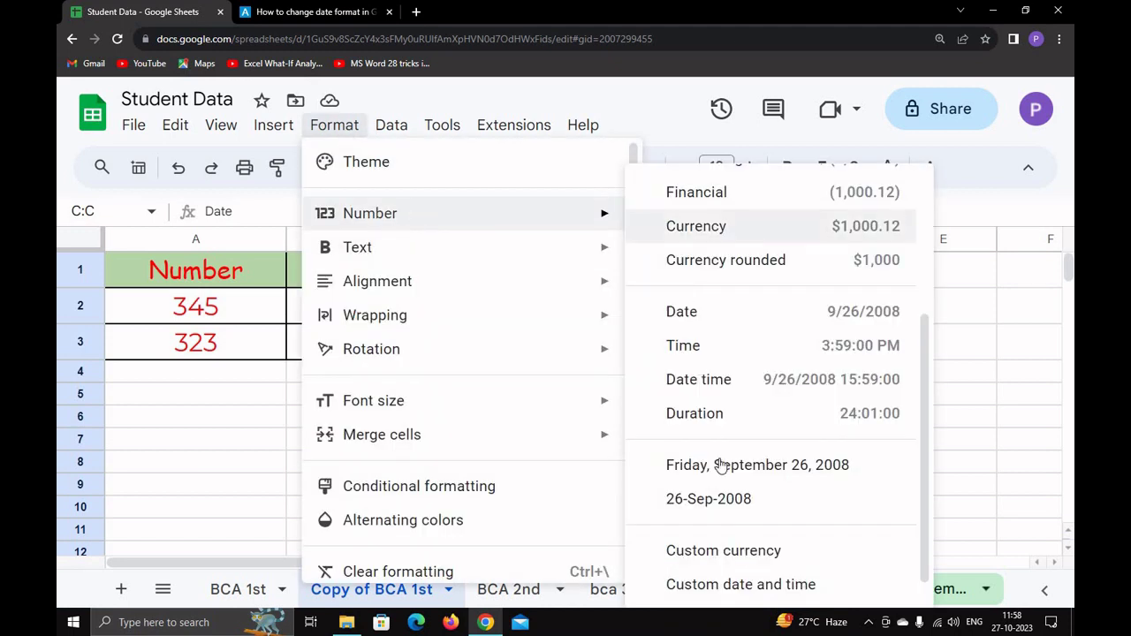
left_click(699, 325)
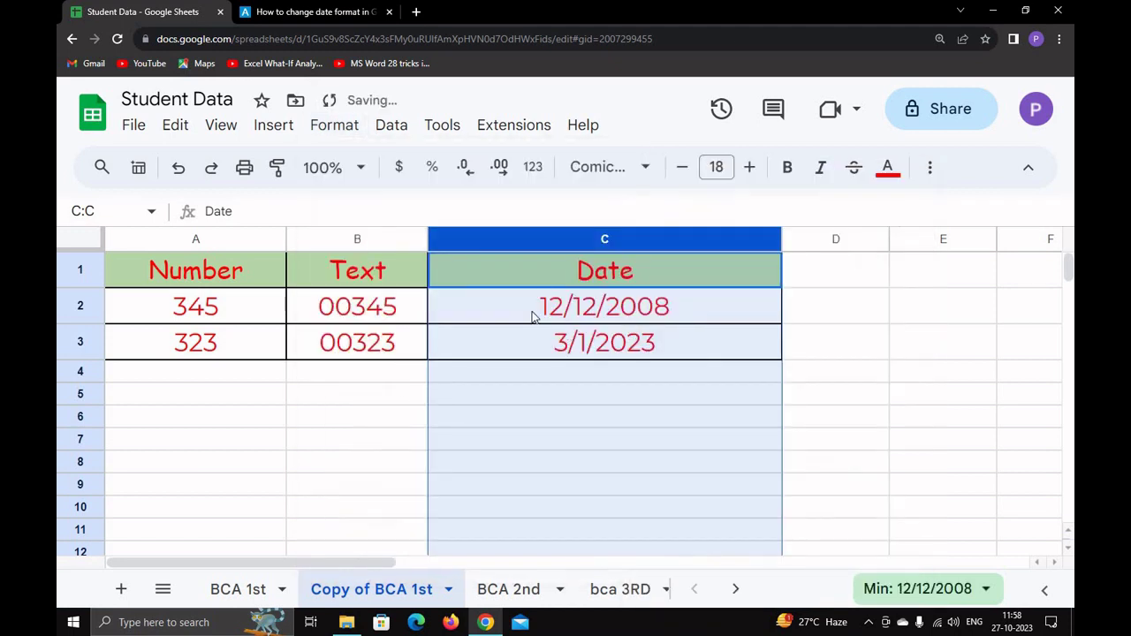
Step: Apply the custom 8/5/1930 month/day/year format to column C
left_click(344, 130)
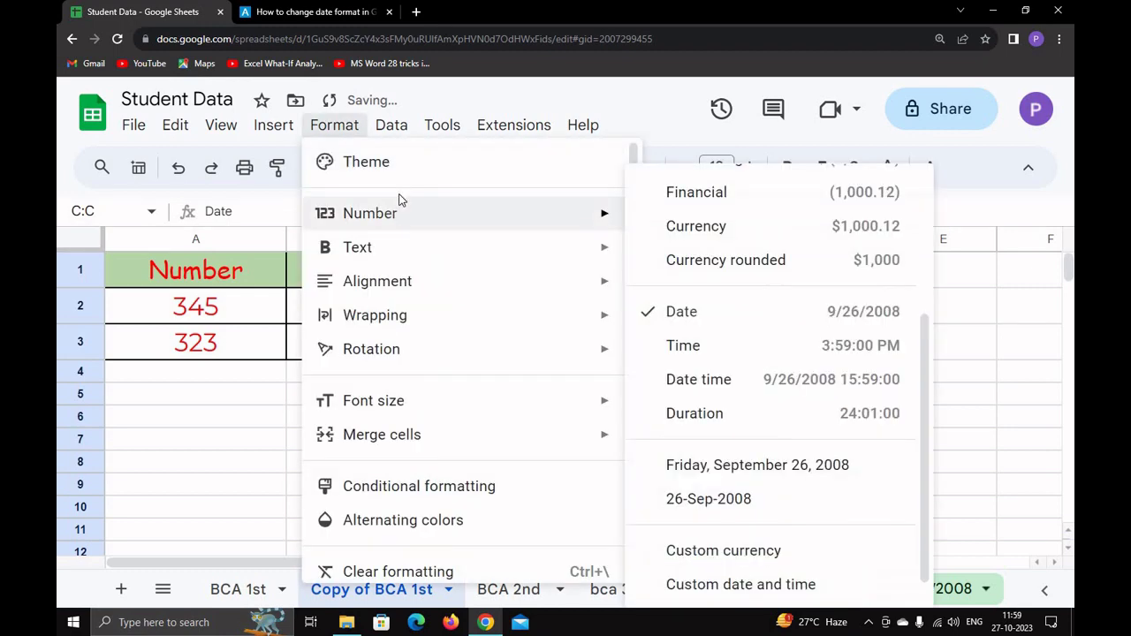
mouse_move(381, 223)
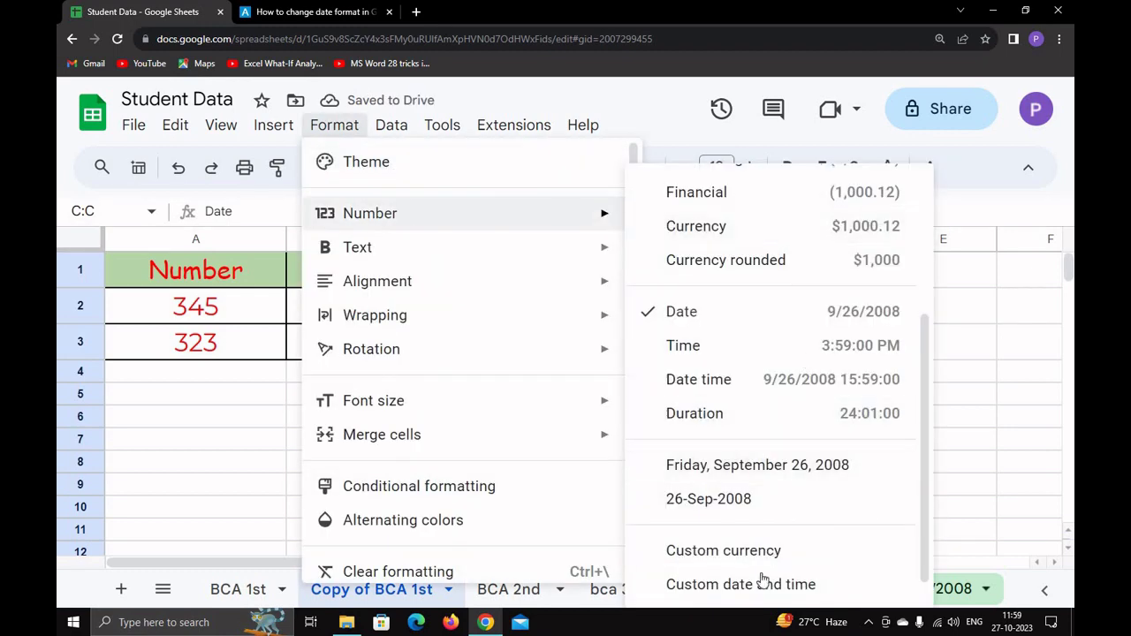
left_click(740, 585)
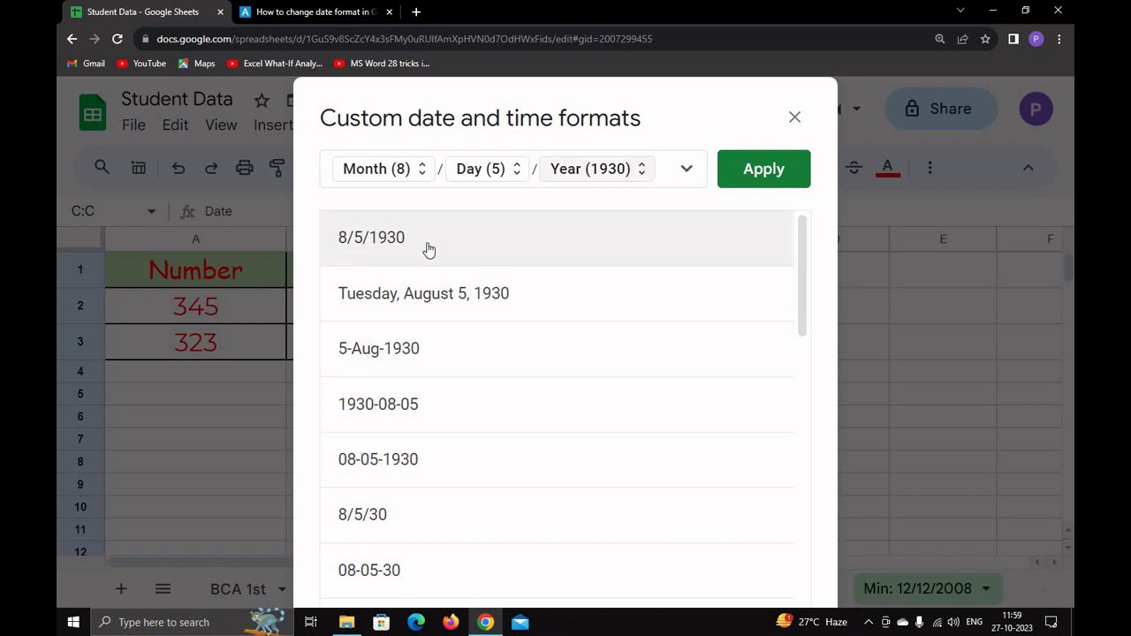
left_click(763, 176)
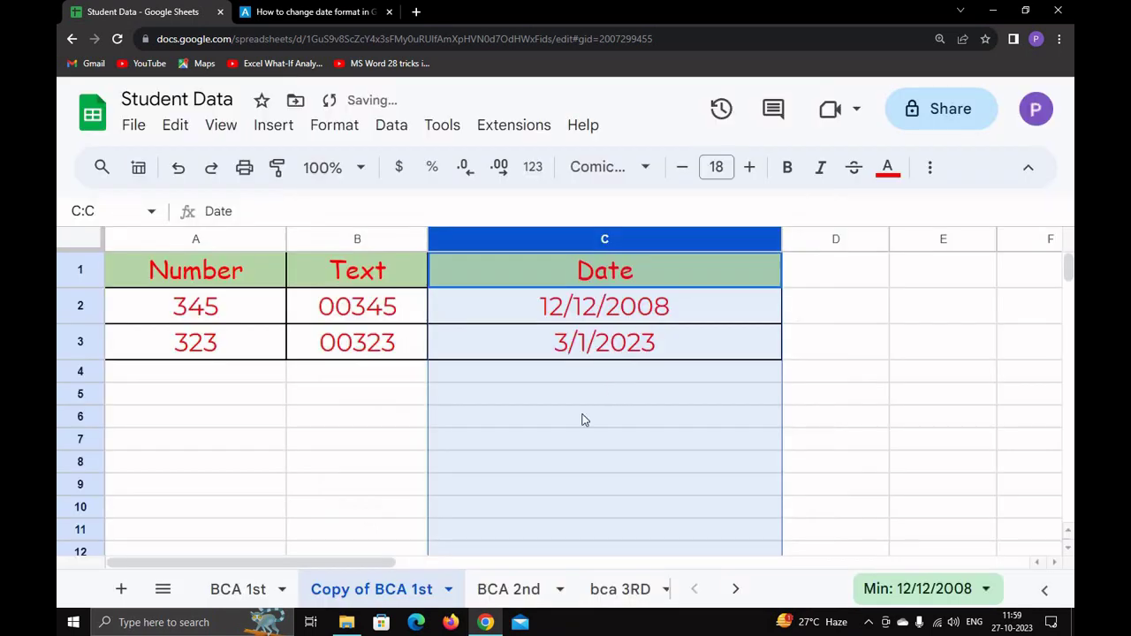
Step: Examine the list of custom date and time formats available for column C, then close it without applying one
left_click(341, 125)
mouse_move(416, 228)
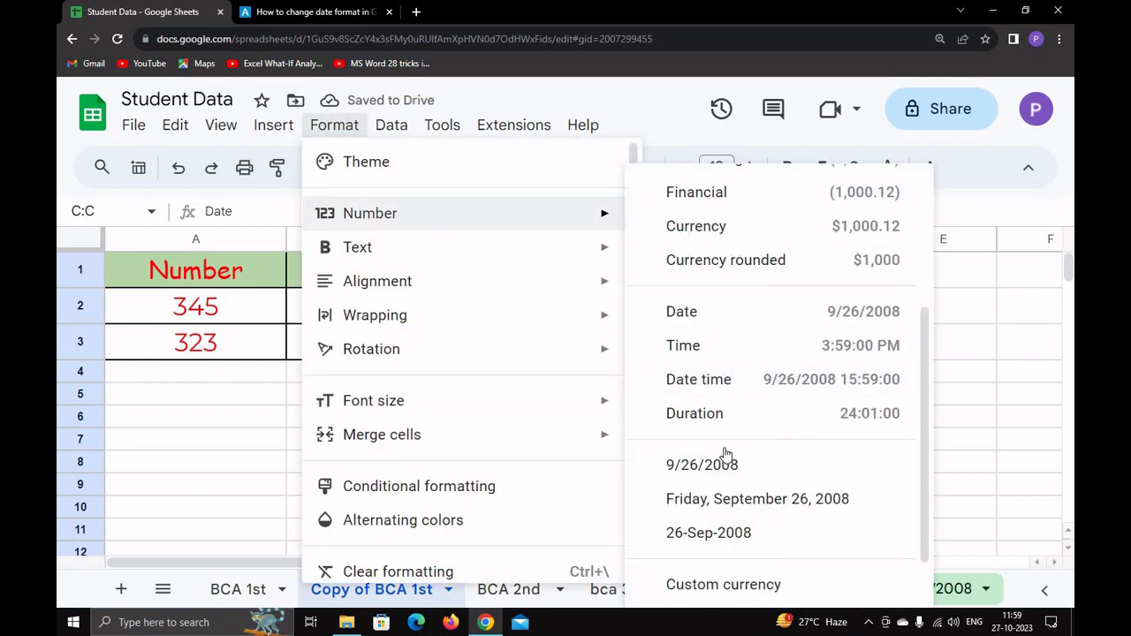
scroll(714, 547, "down", 1)
left_click(716, 557)
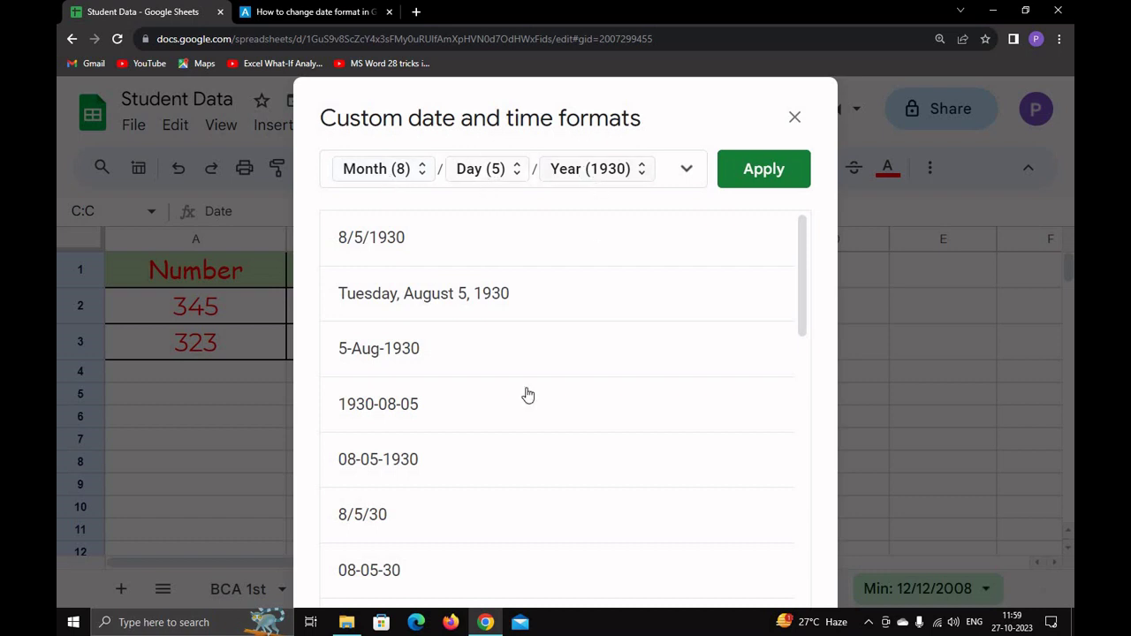
scroll(397, 401, "down", 3)
scroll(398, 401, "down", 7)
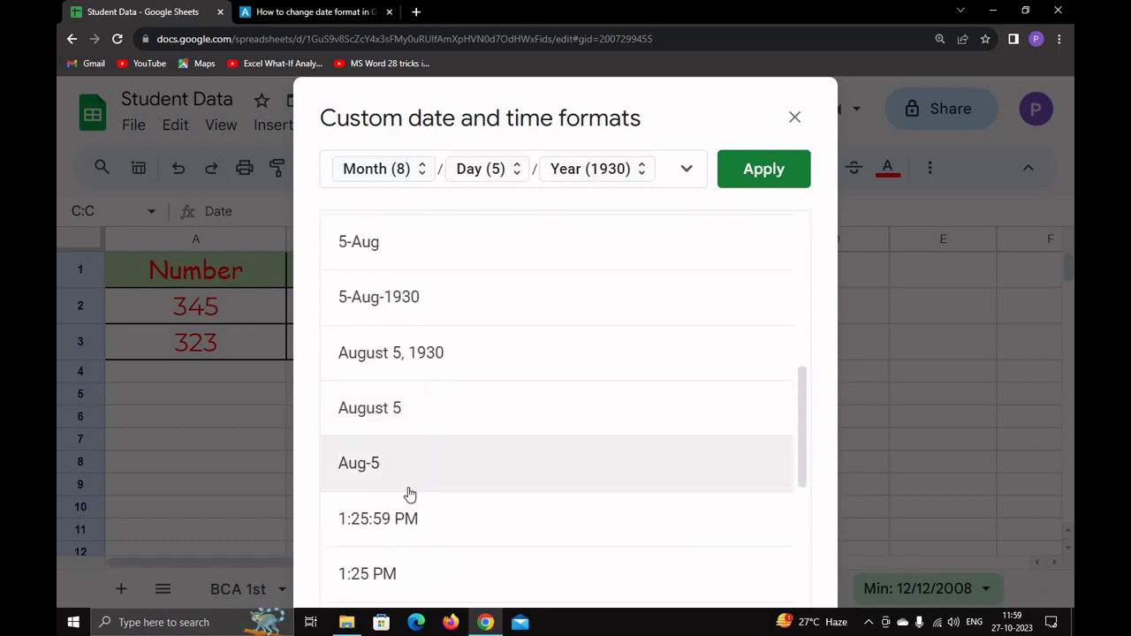
scroll(407, 541, "down", 3)
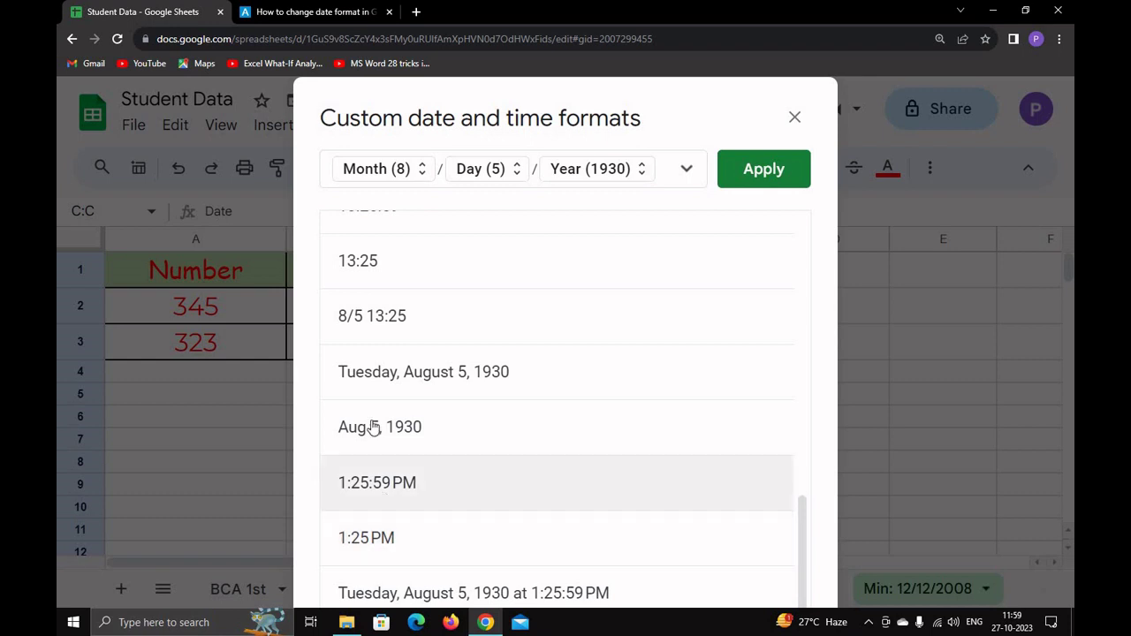
scroll(483, 541, "up", 10)
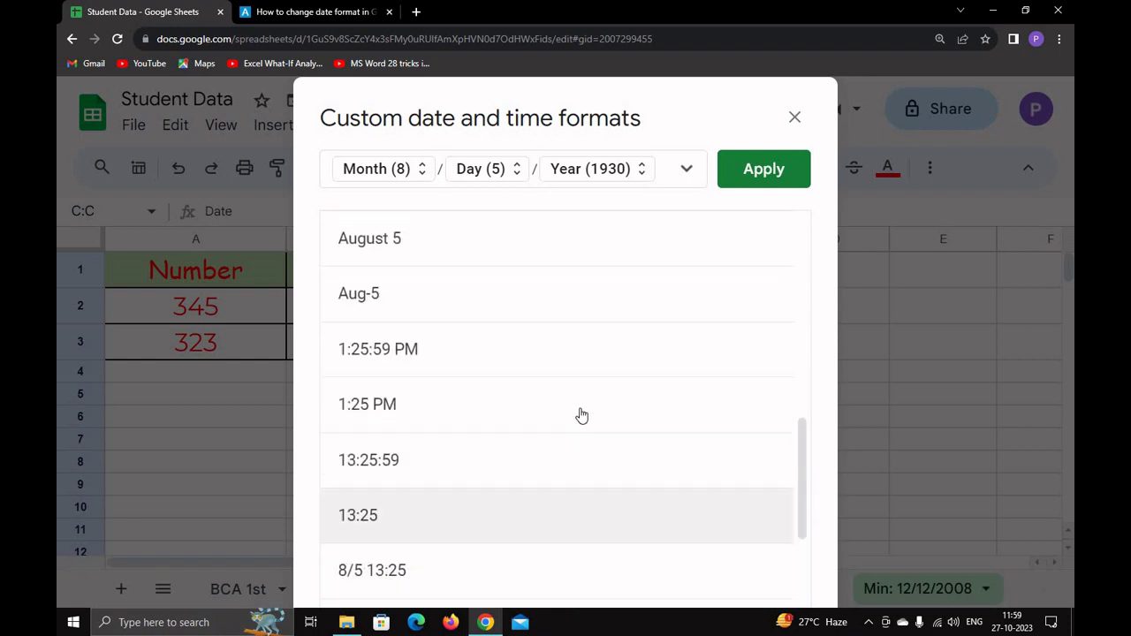
left_click(794, 117)
Step: Set the spreadsheet's locale to India and save the settings with a reload
left_click(133, 125)
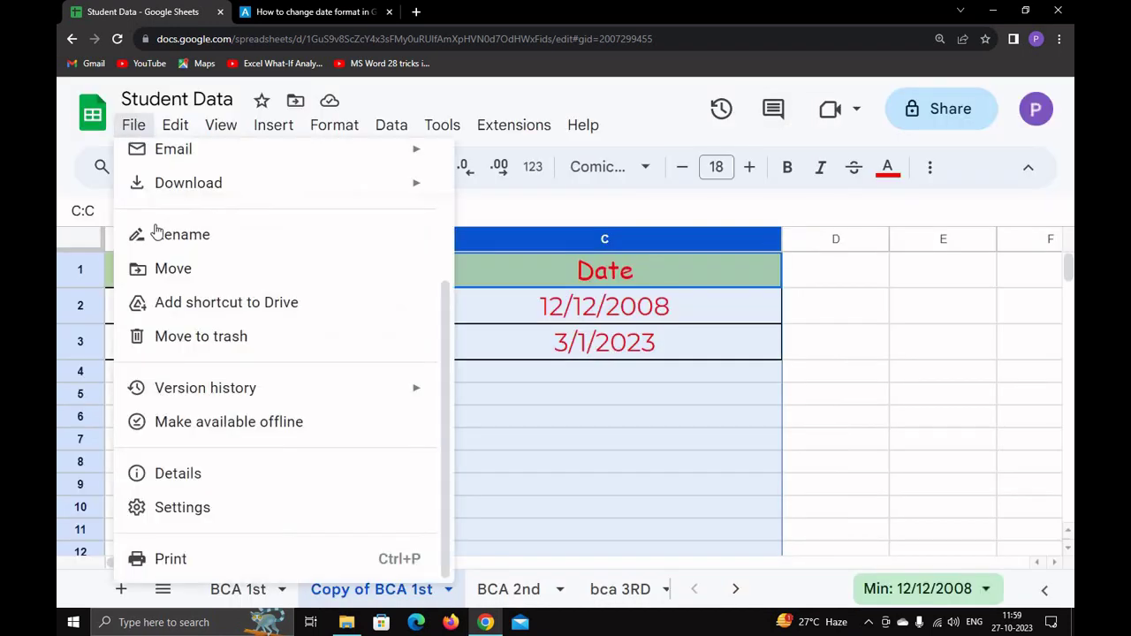
left_click(201, 513)
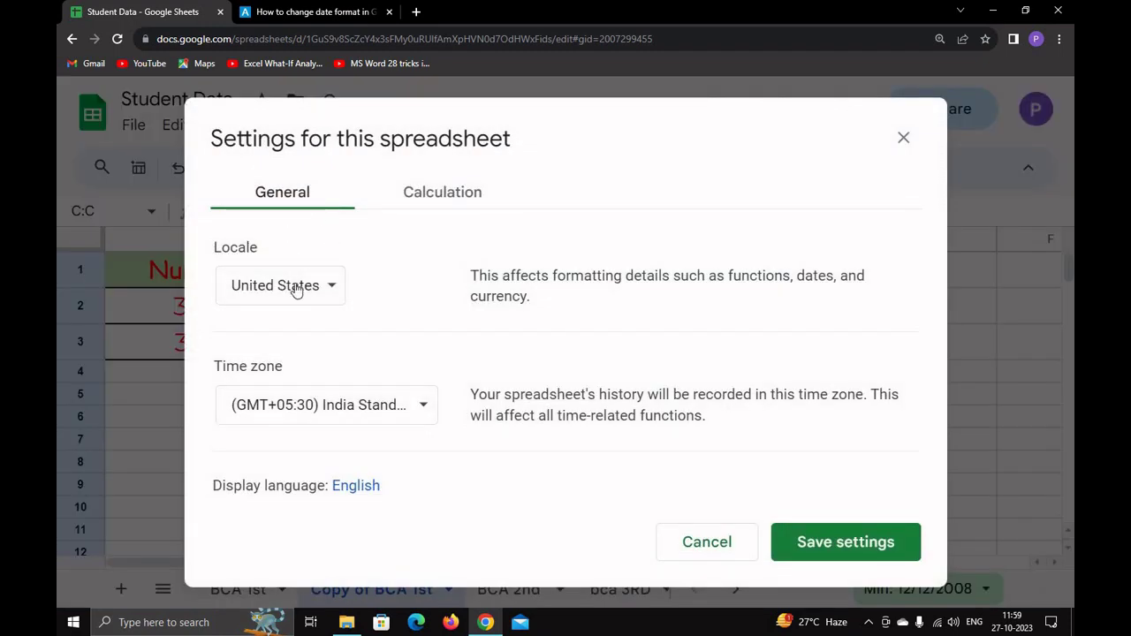
left_click(306, 294)
scroll(306, 295, "up", 10)
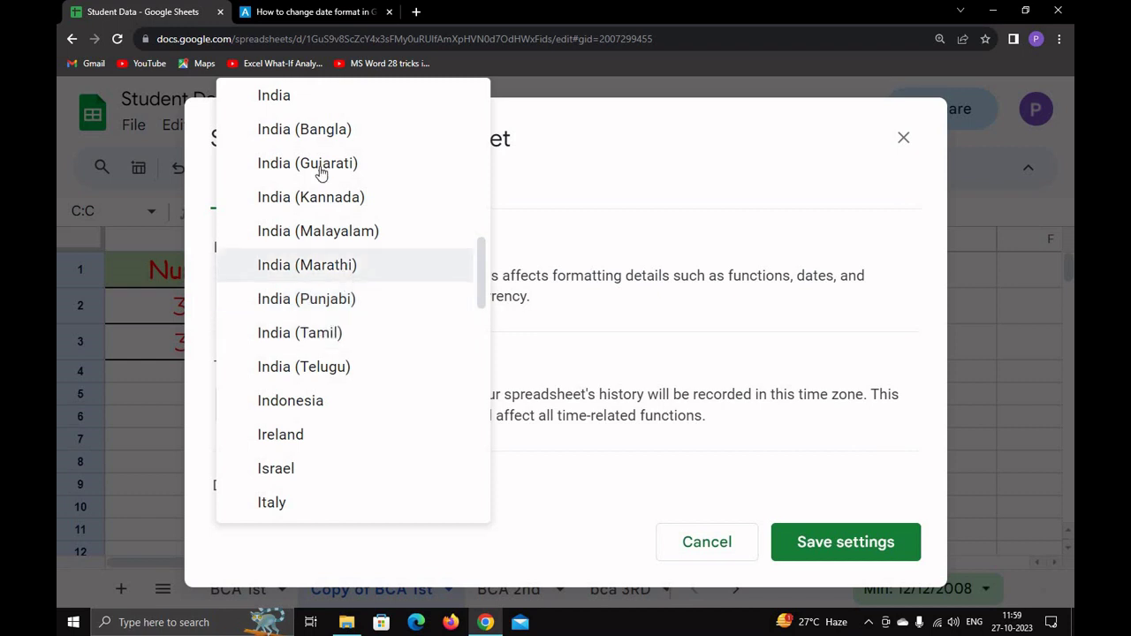
left_click(300, 97)
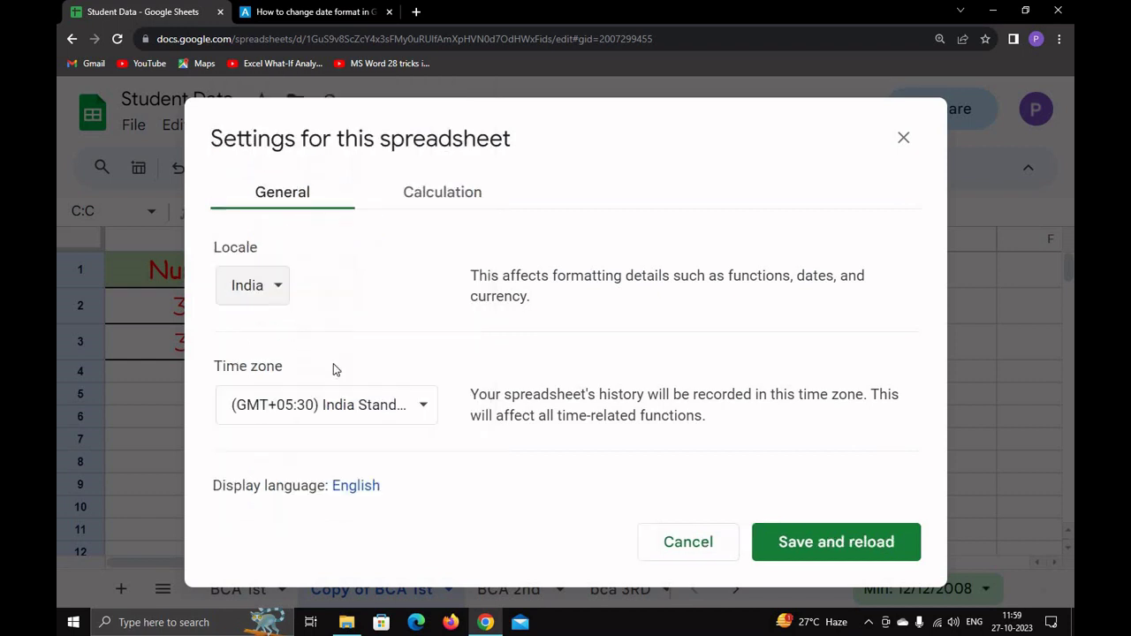
left_click(816, 546)
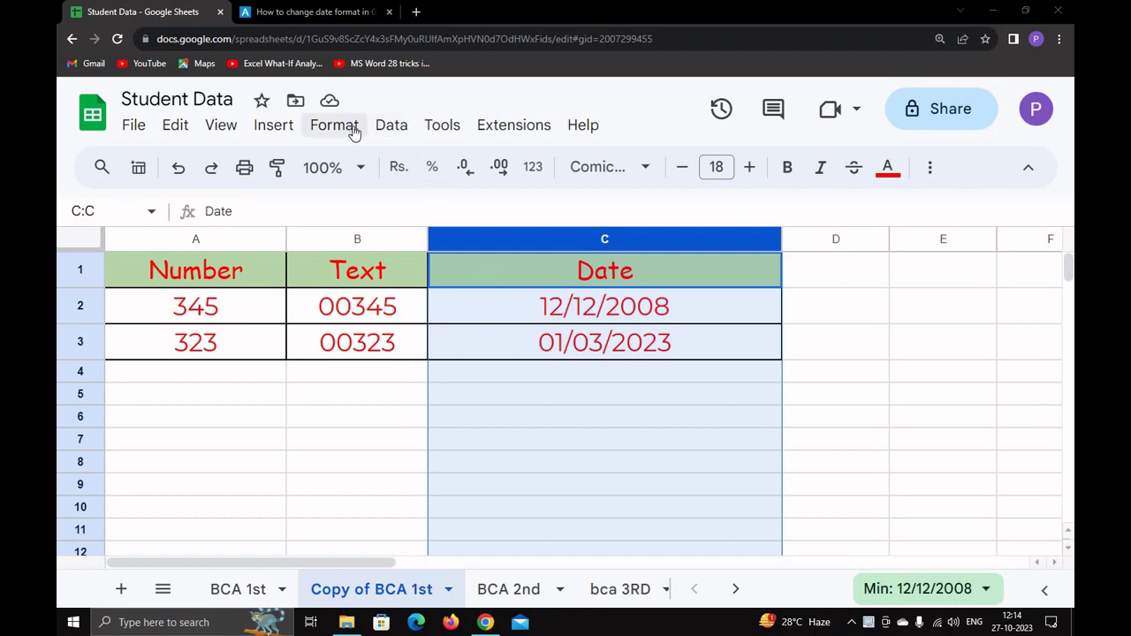
Step: Examine the custom date and time formats offered for column C under the India locale, closing the list without applying one
left_click(351, 126)
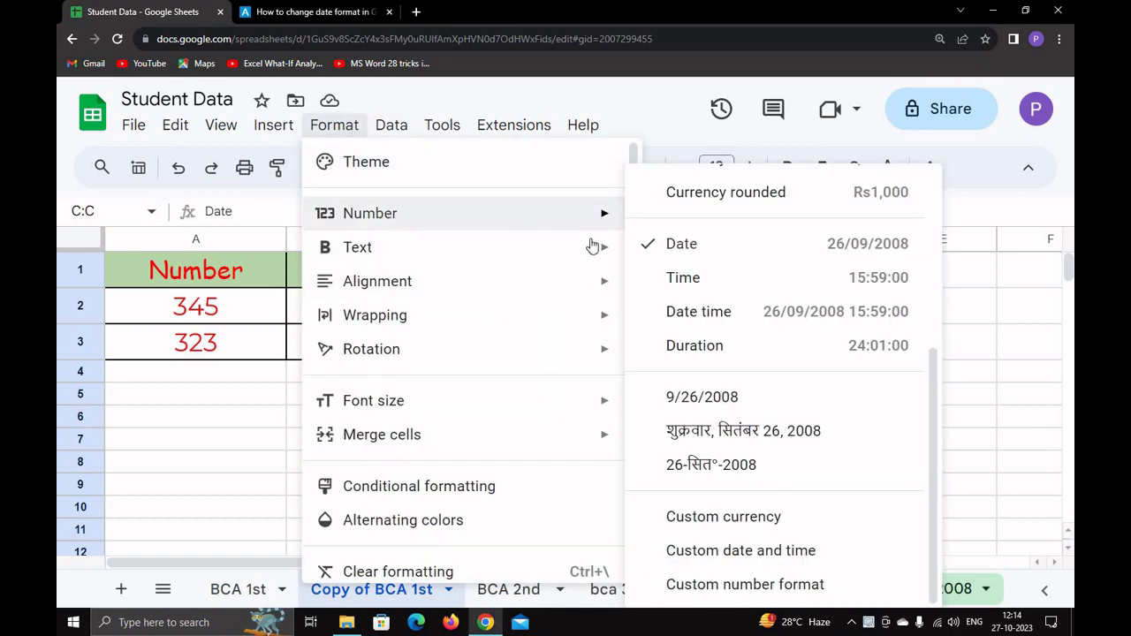
left_click(736, 552)
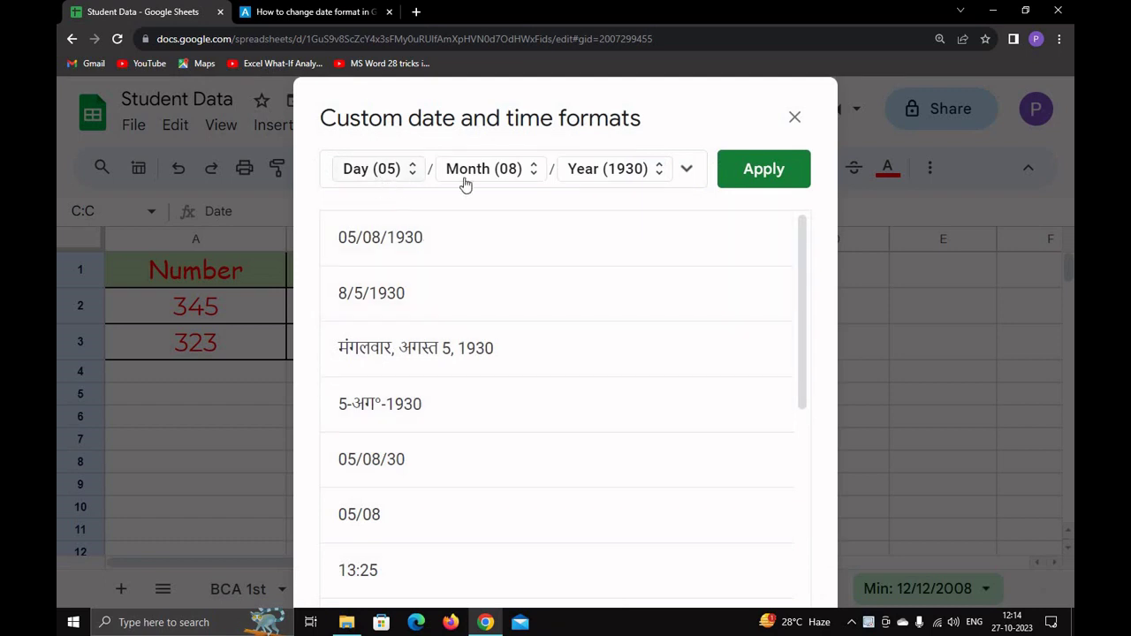
scroll(477, 373, "down", 3)
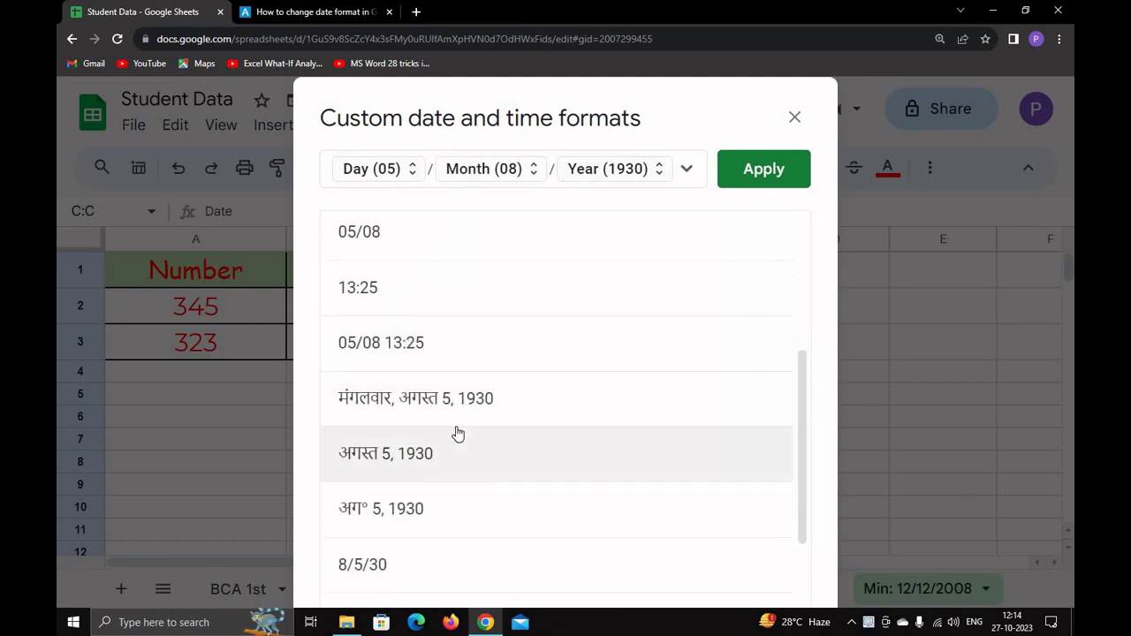
scroll(457, 432, "up", 3)
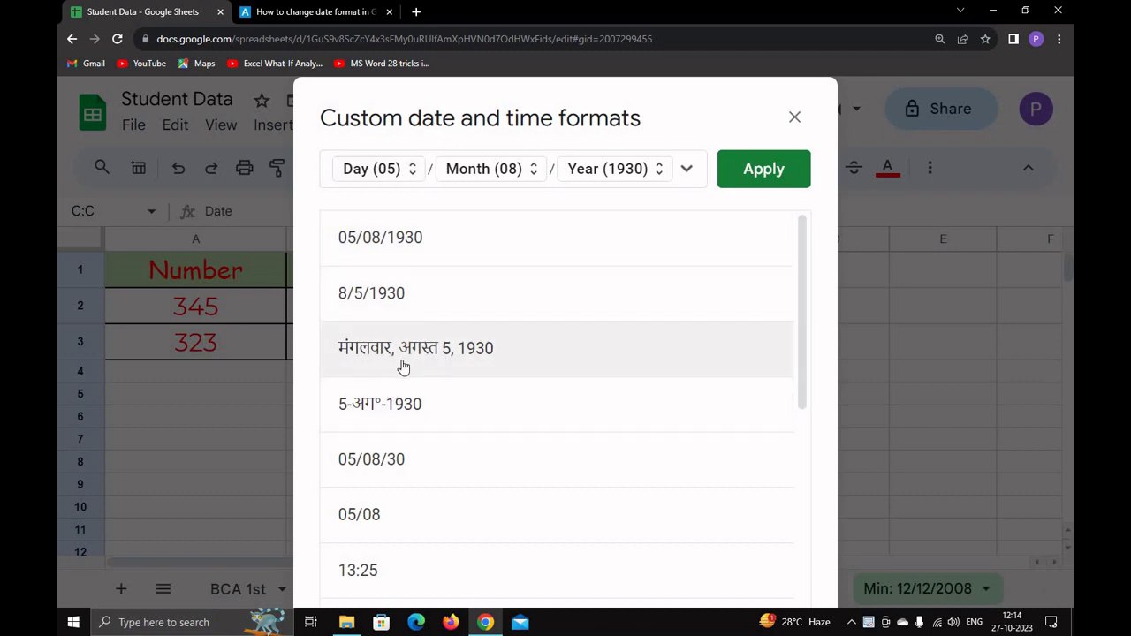
scroll(441, 415, "down", 5)
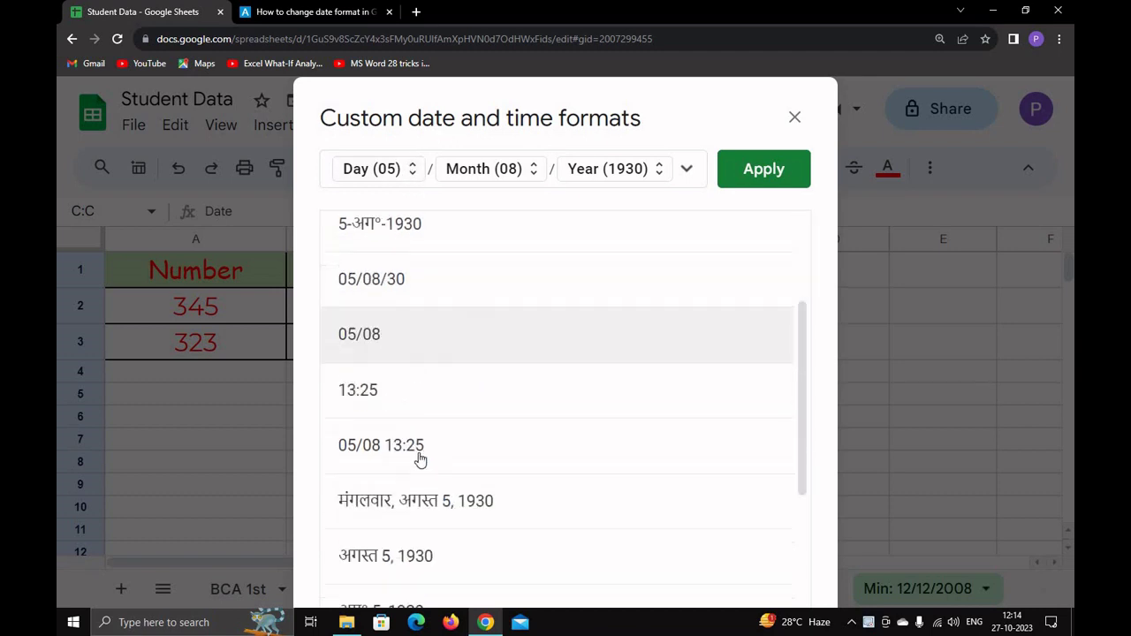
scroll(583, 394, "up", 5)
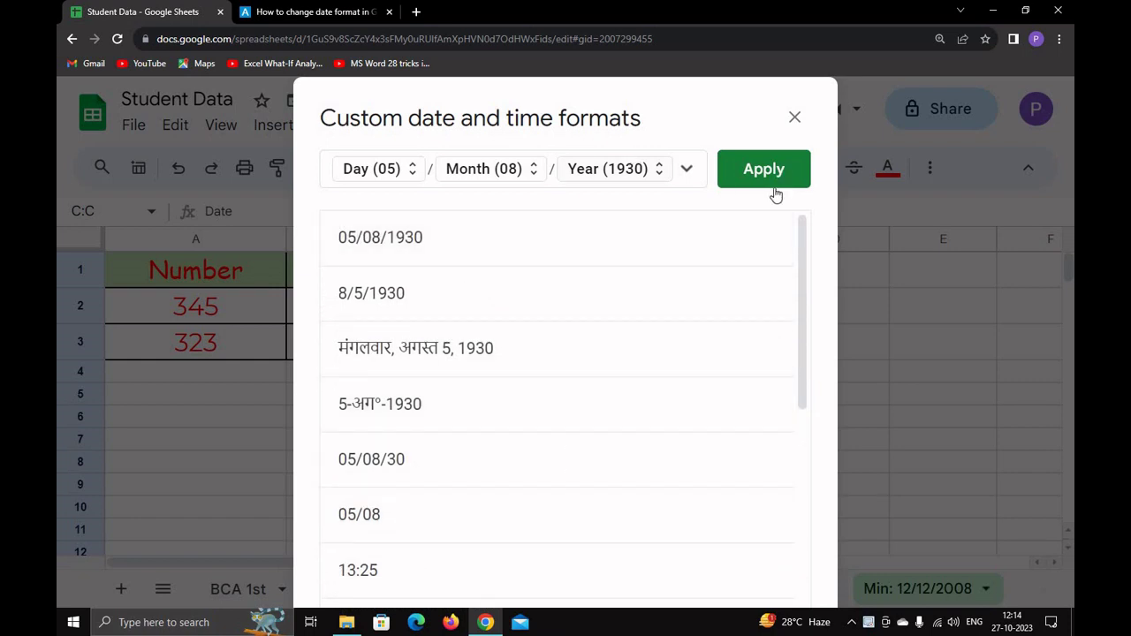
left_click(795, 117)
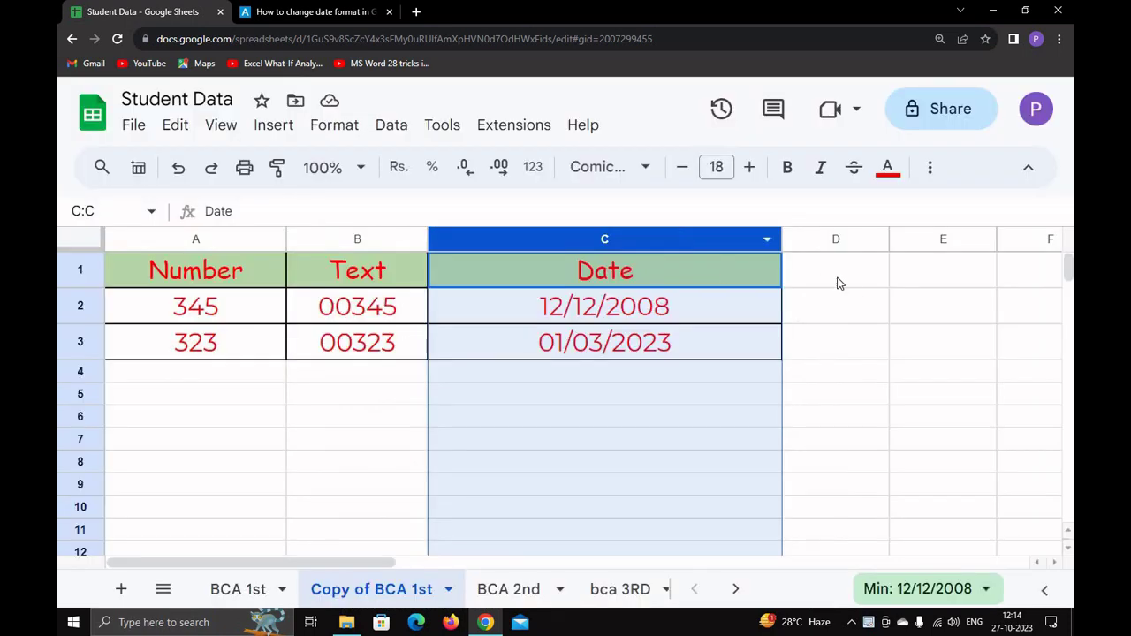
Step: Enter the header Currency in cell D1 and narrow column C
left_click(839, 282)
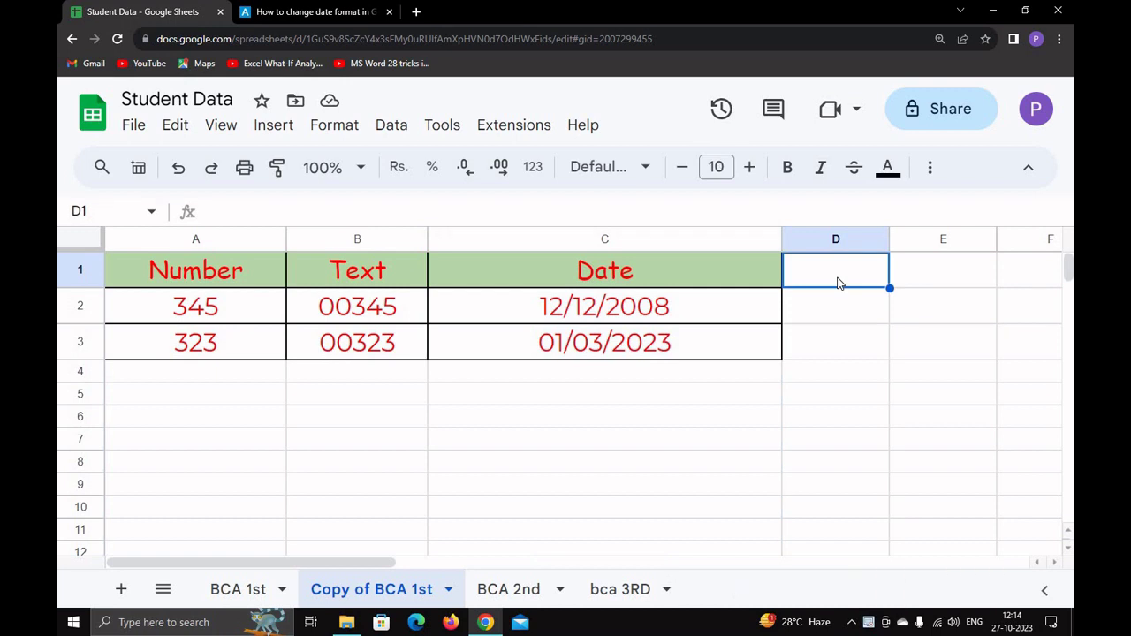
type("Curre")
key("BackSpace")
type("ren")
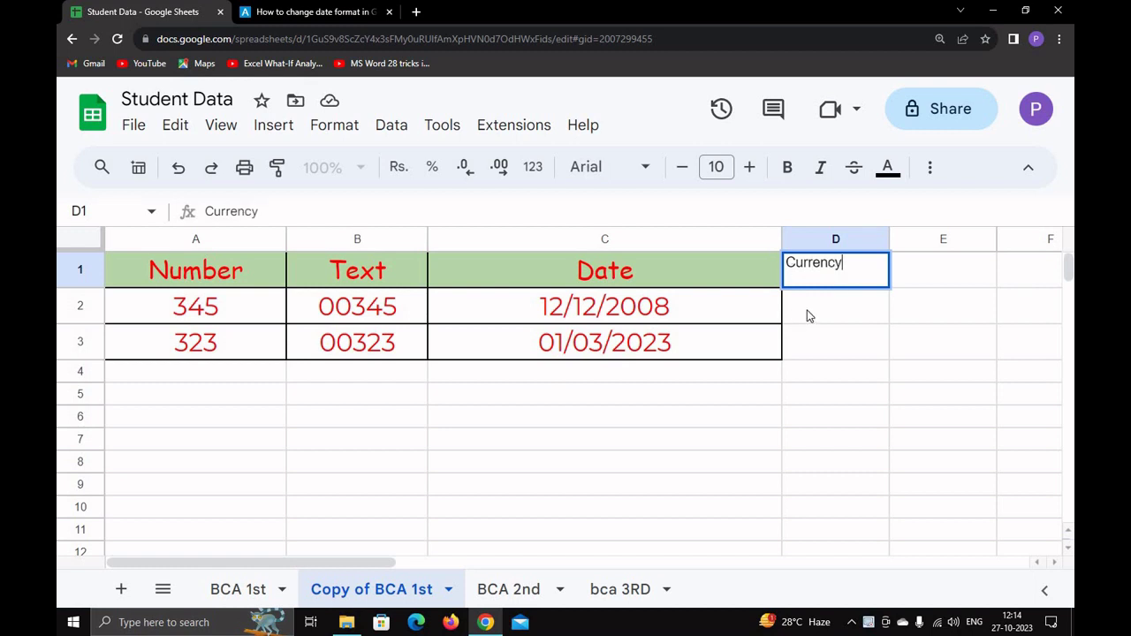
type("cy")
key("Return")
left_click_drag(782, 238, 695, 239)
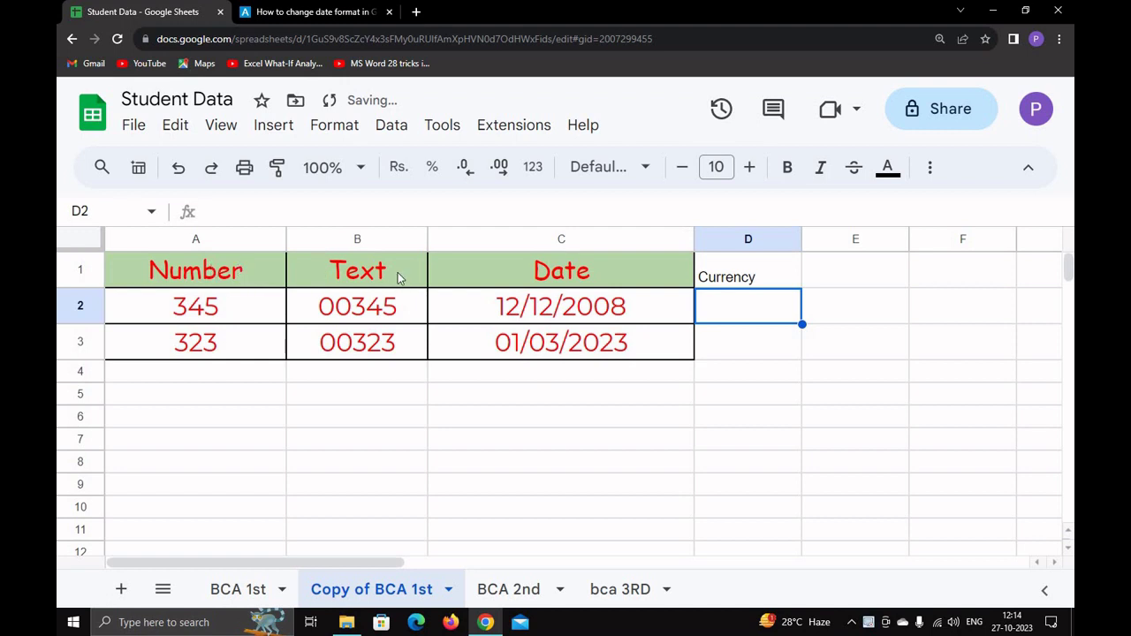
Step: Copy the formatting of A1:C3 onto the range starting at D1 with Paint format, and widen column D around its header
left_click_drag(195, 270, 619, 354)
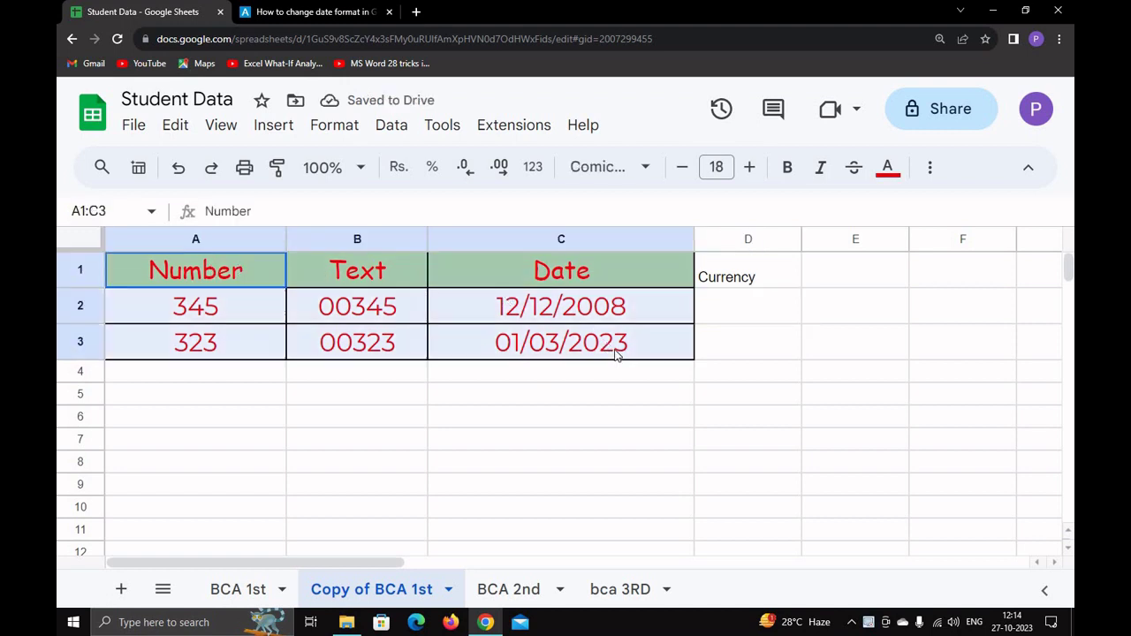
left_click(276, 169)
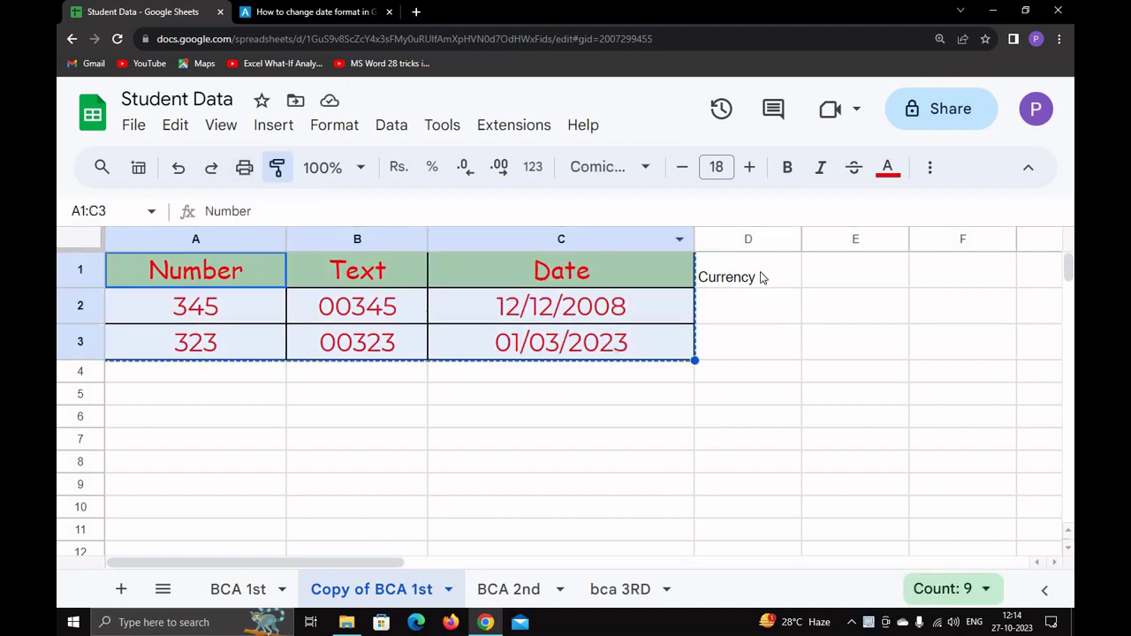
left_click_drag(761, 277, 760, 340)
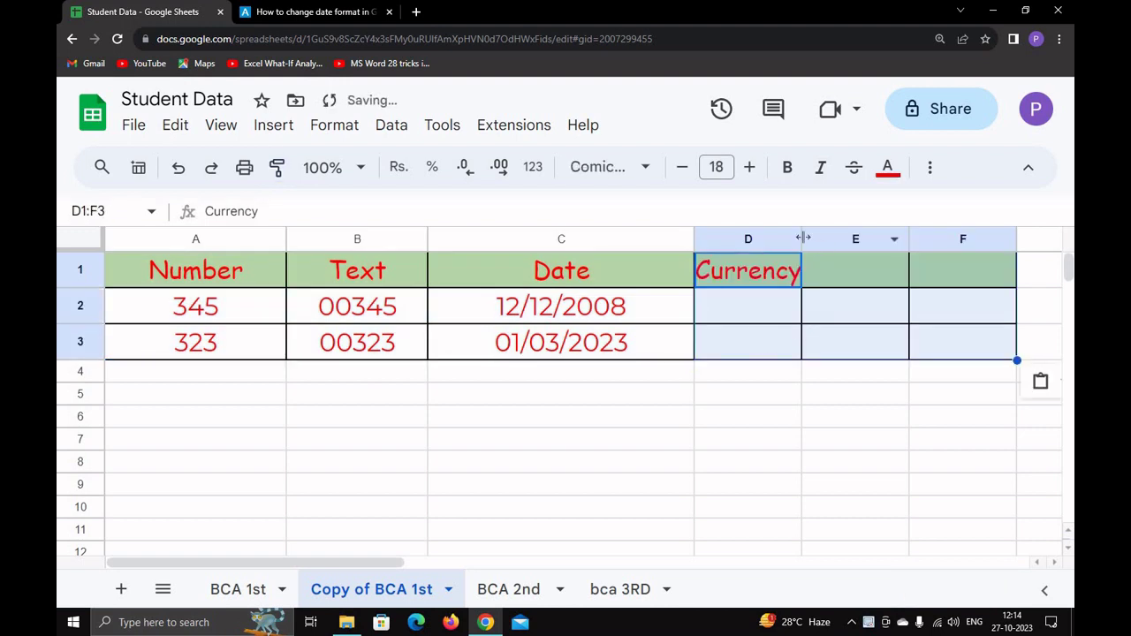
left_click_drag(802, 237, 867, 237)
Step: Enter the amounts 50 in D2 and 80 in D3 under the Currency header
left_click(781, 321)
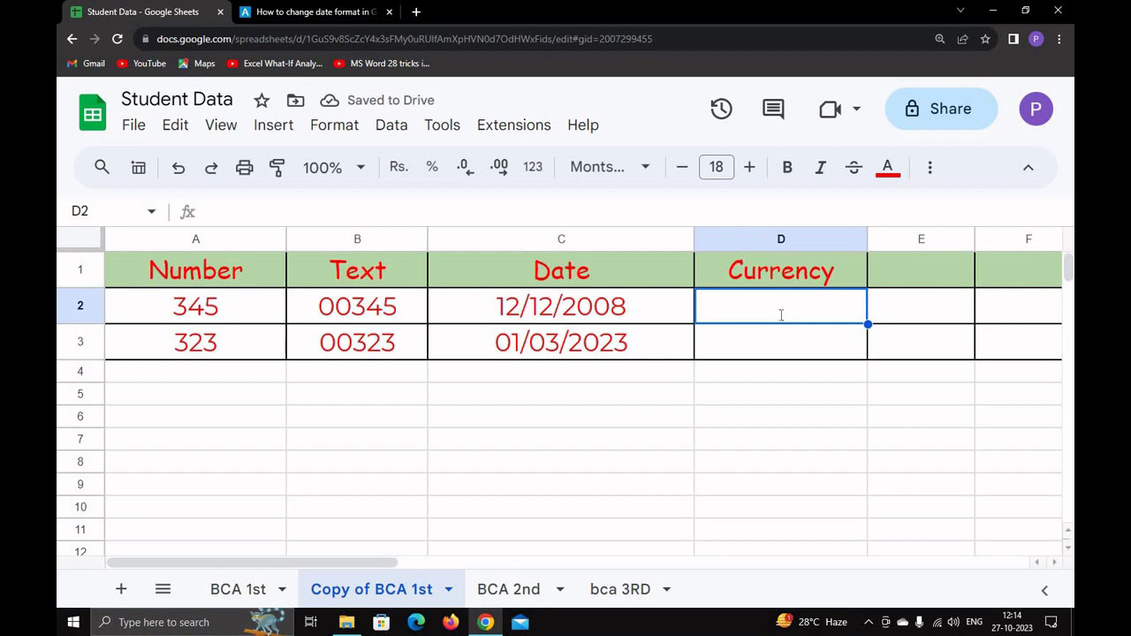
type("50")
key("Return")
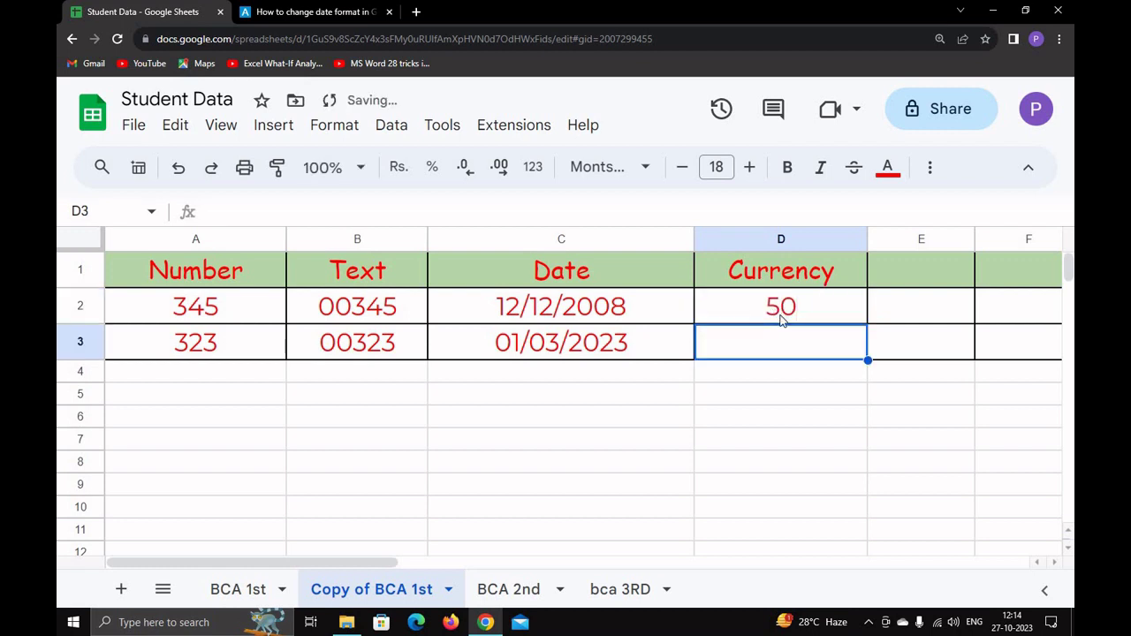
type("80")
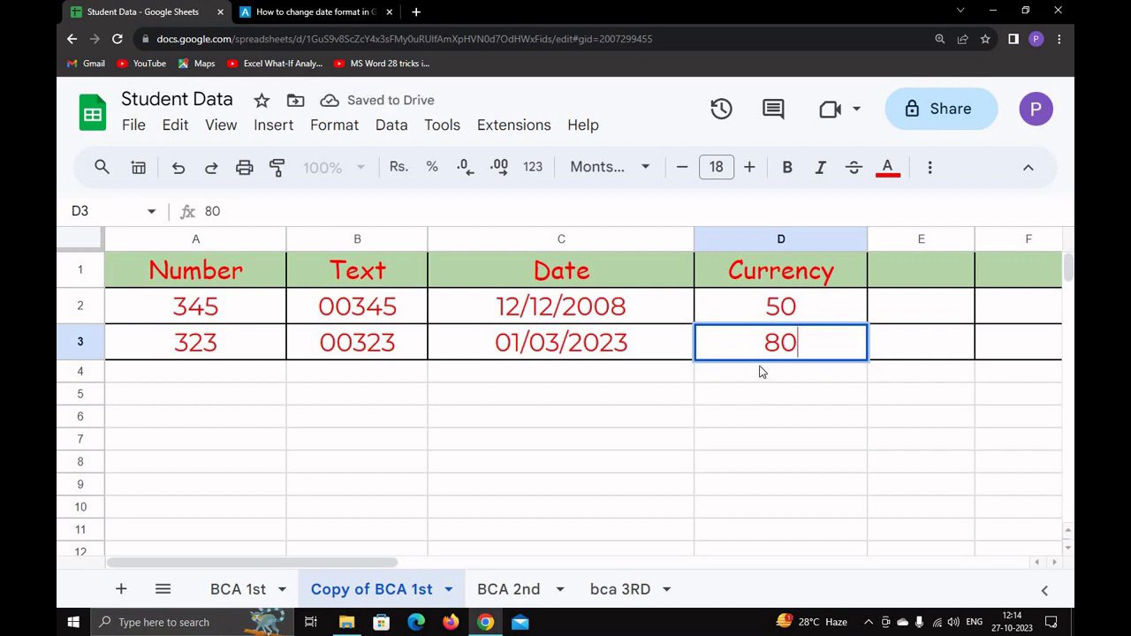
left_click(761, 388)
Step: Apply the Currency number format in rupees (Rs1,000.12) to column D and check the amount in D2
left_click(762, 240)
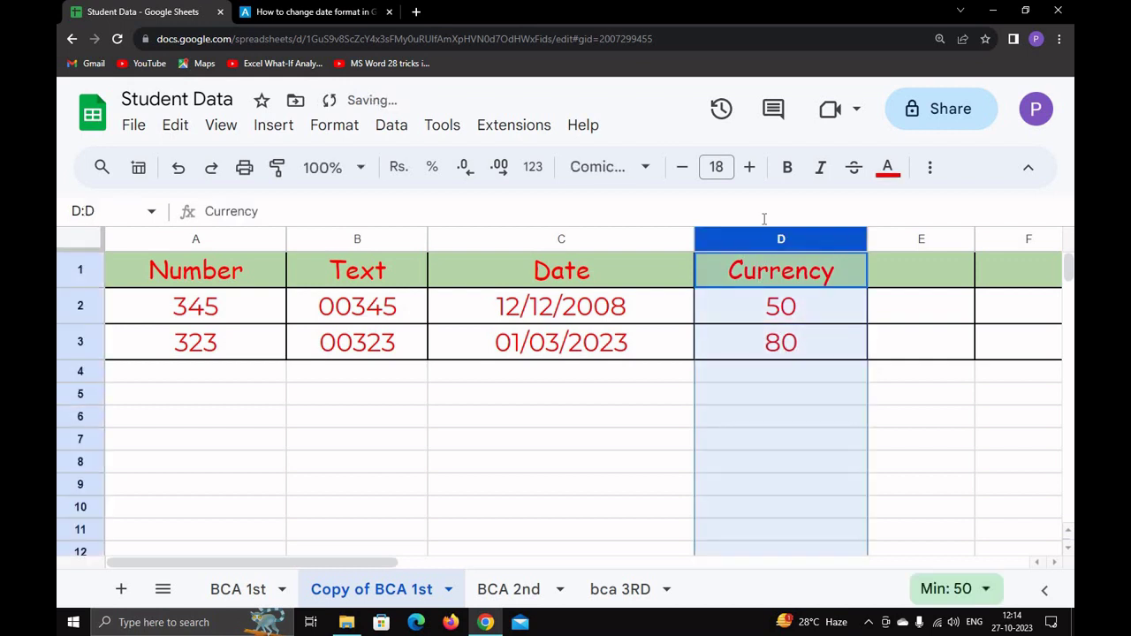
left_click(348, 129)
mouse_move(383, 221)
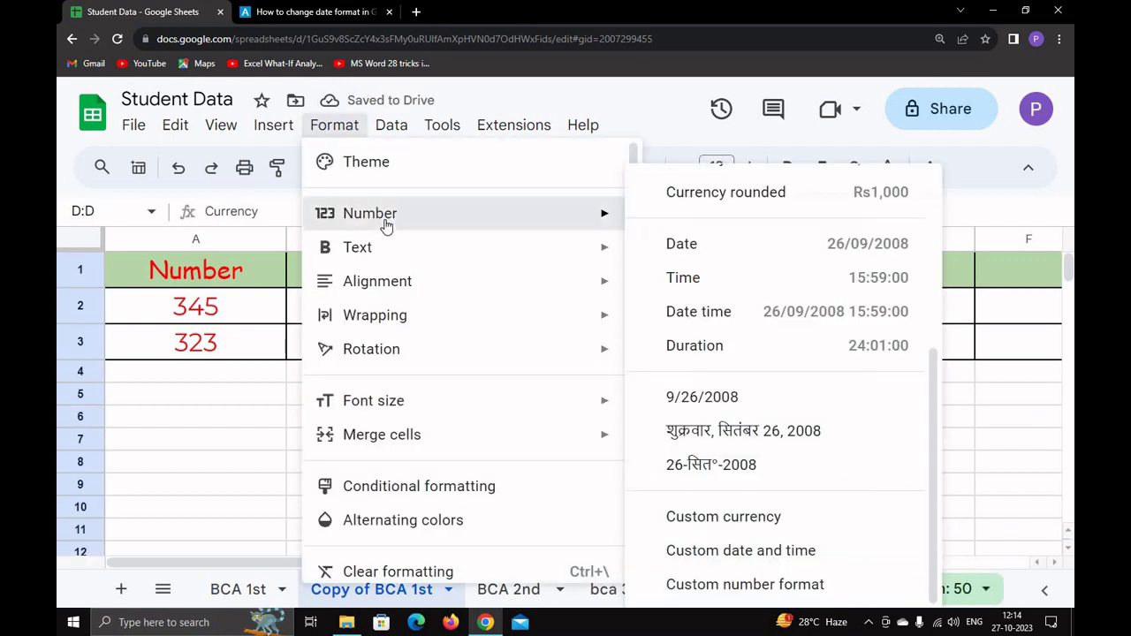
scroll(724, 318, "up", 3)
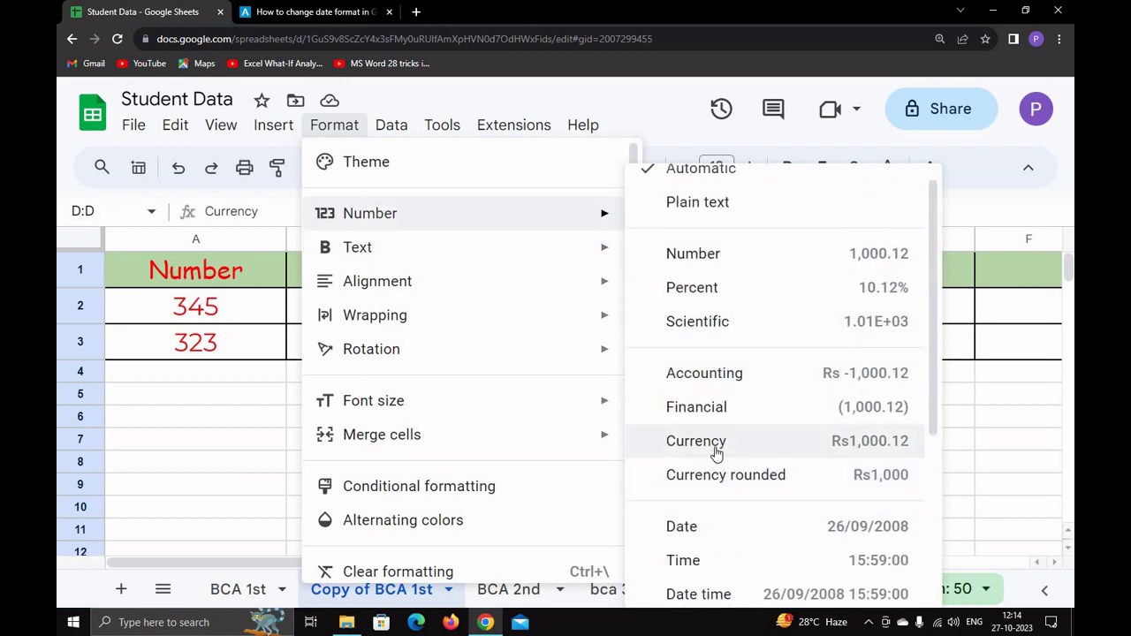
scroll(717, 453, "up", 1)
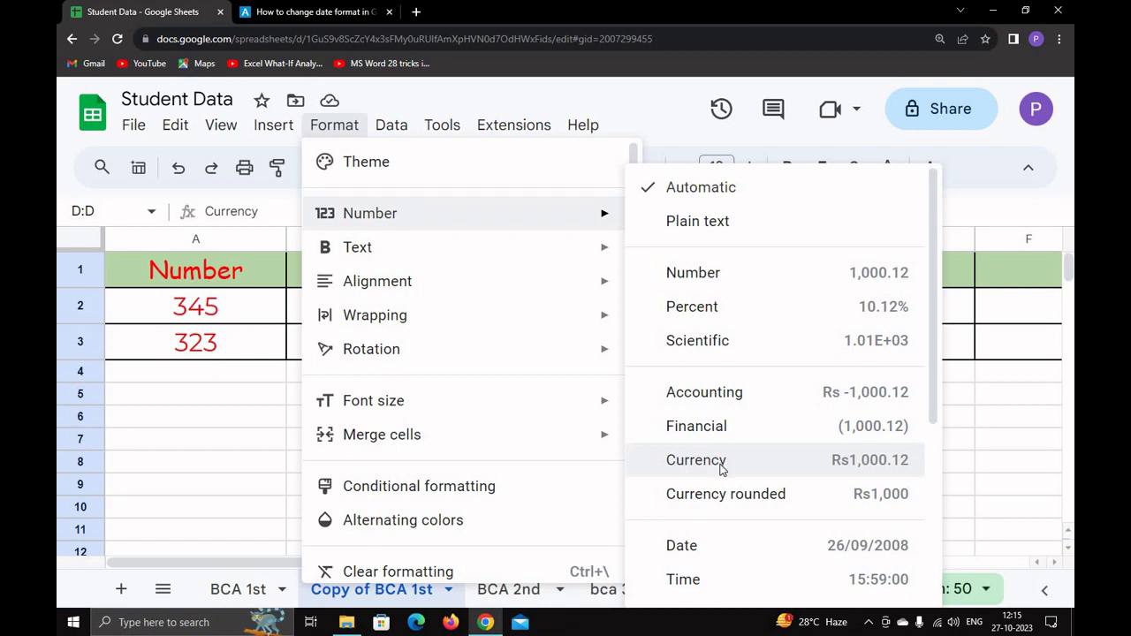
left_click(721, 465)
left_click(766, 306)
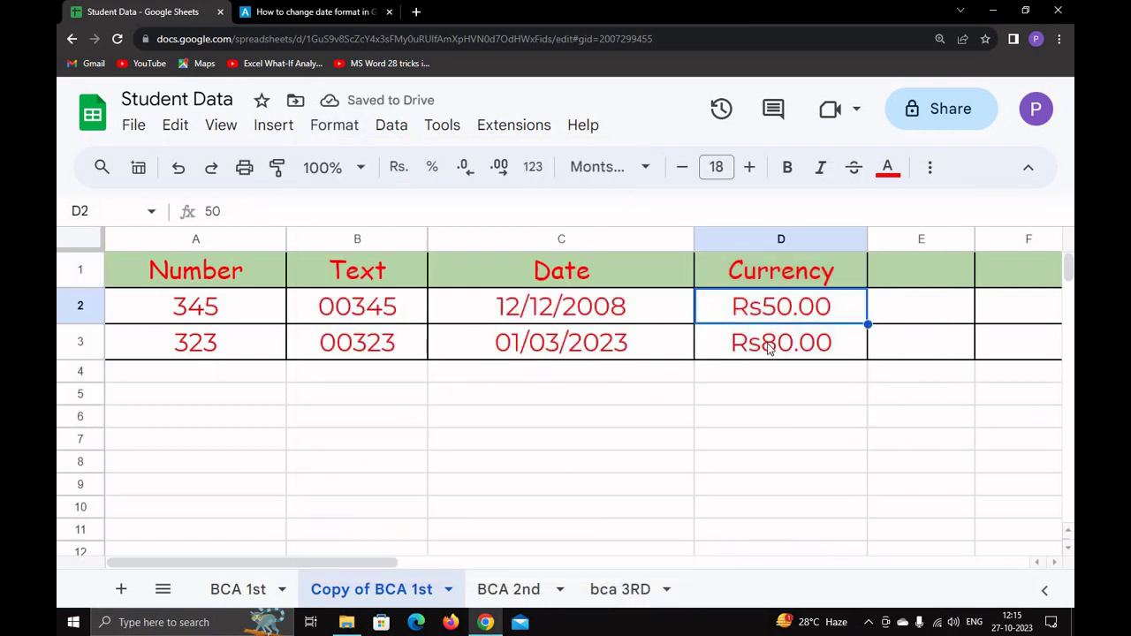
double_click(765, 320)
left_click(760, 394)
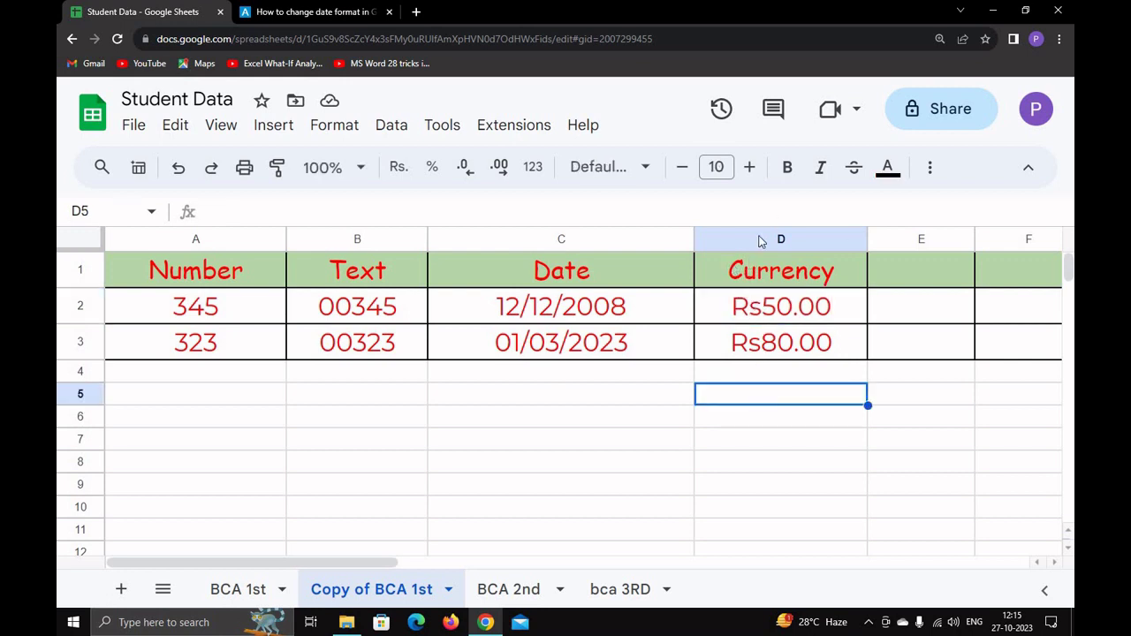
Step: Set the spreadsheet's locale to United States and save the settings with a reload
left_click(133, 125)
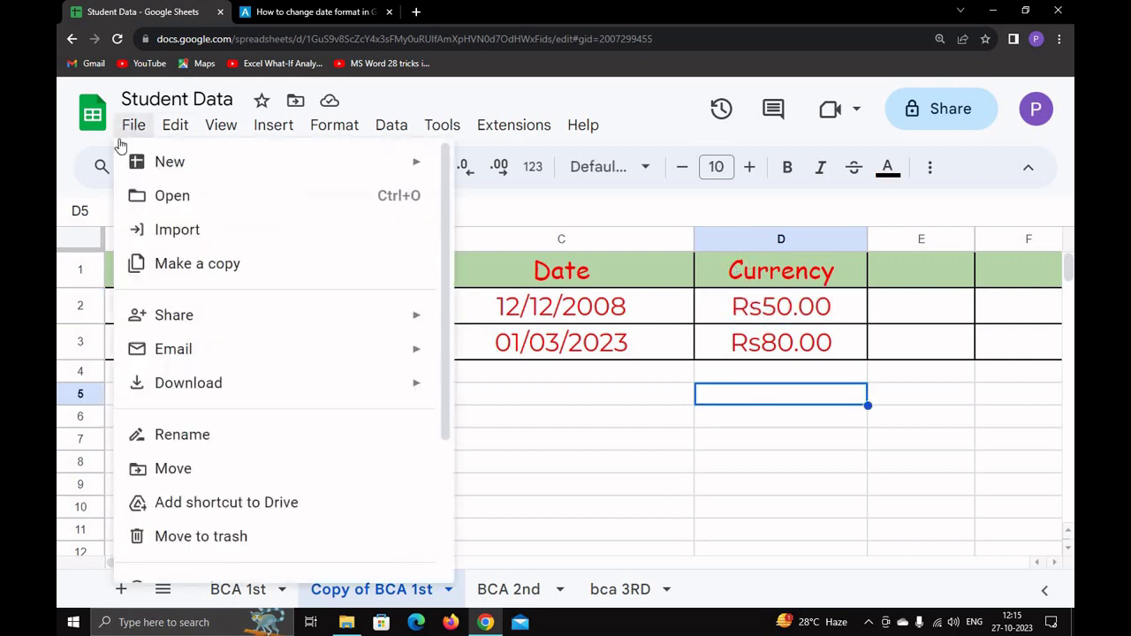
scroll(213, 465, "down", 3)
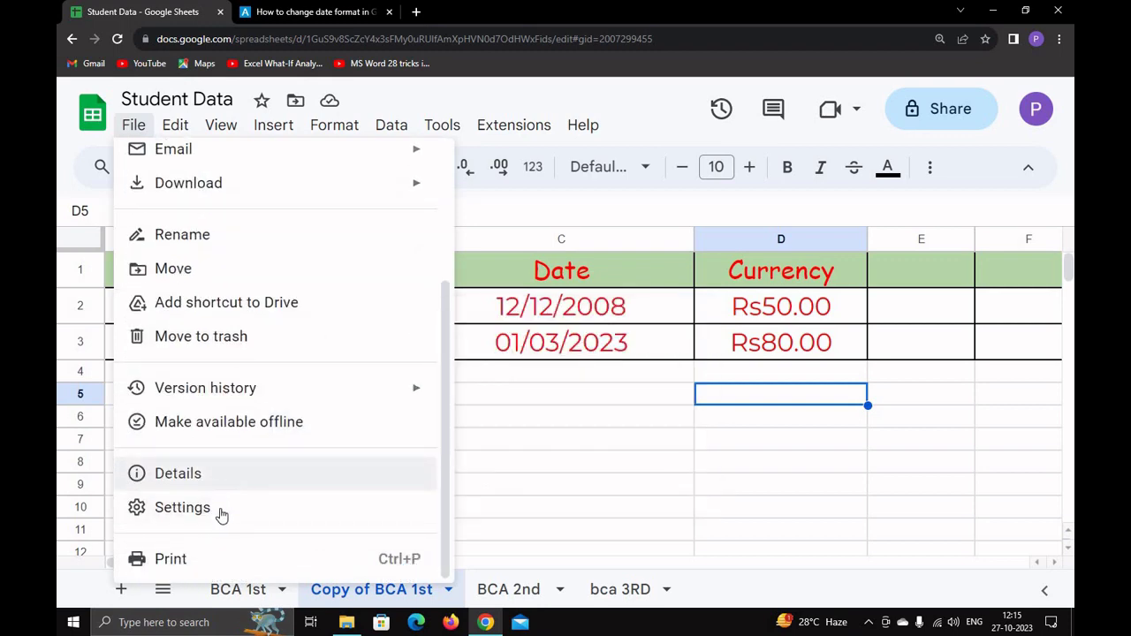
left_click(221, 510)
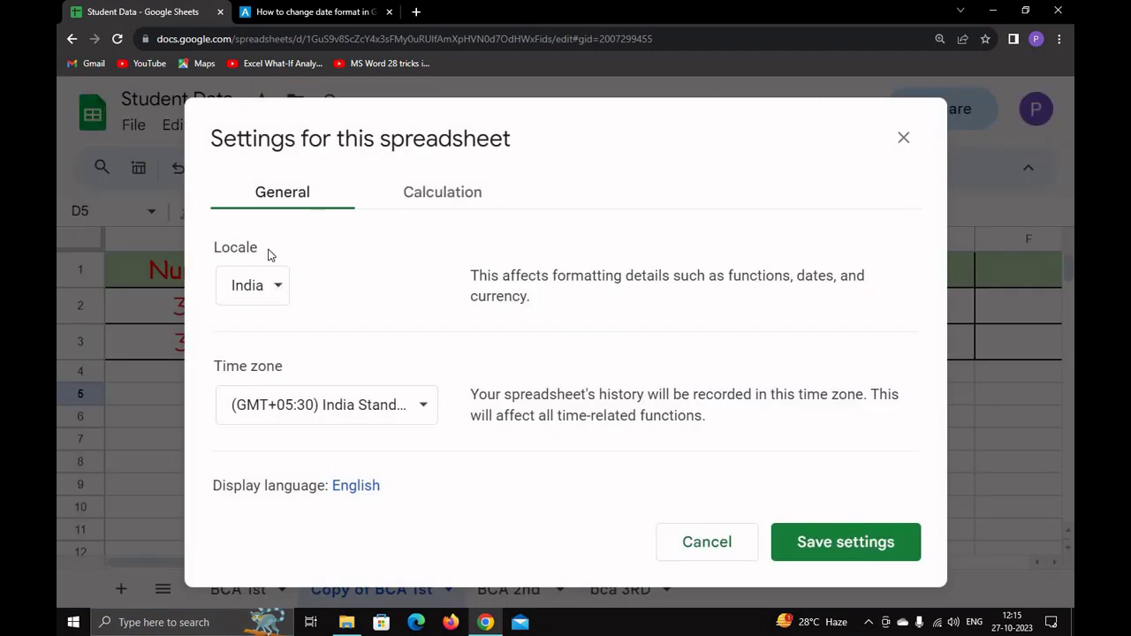
left_click(265, 297)
scroll(323, 311, "up", 6)
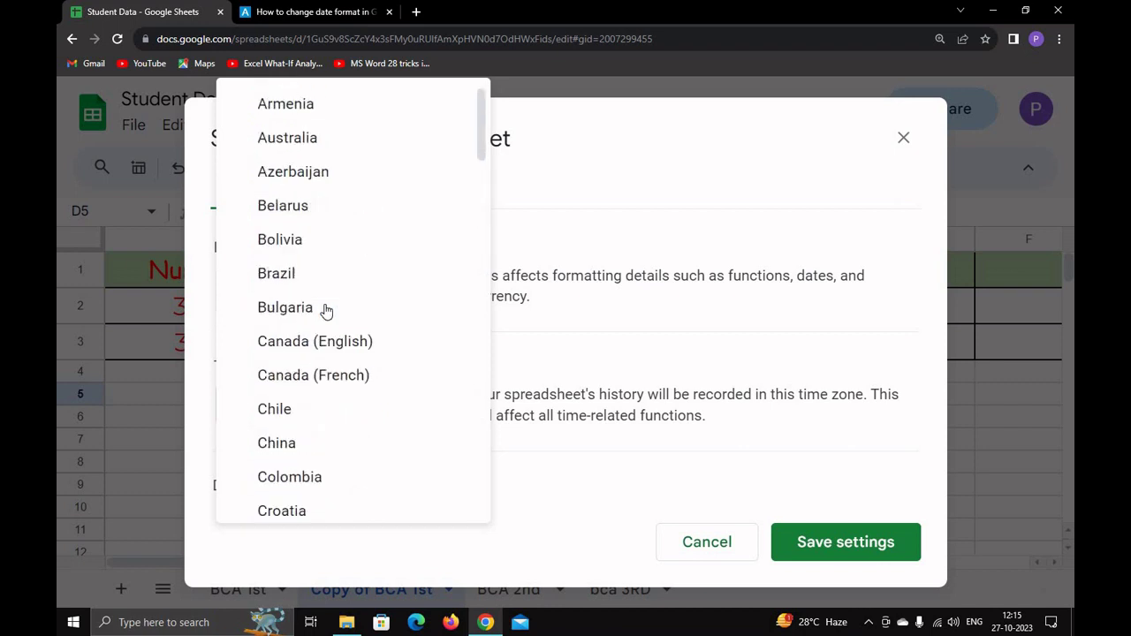
scroll(348, 359, "down", 3)
scroll(358, 397, "down", 13)
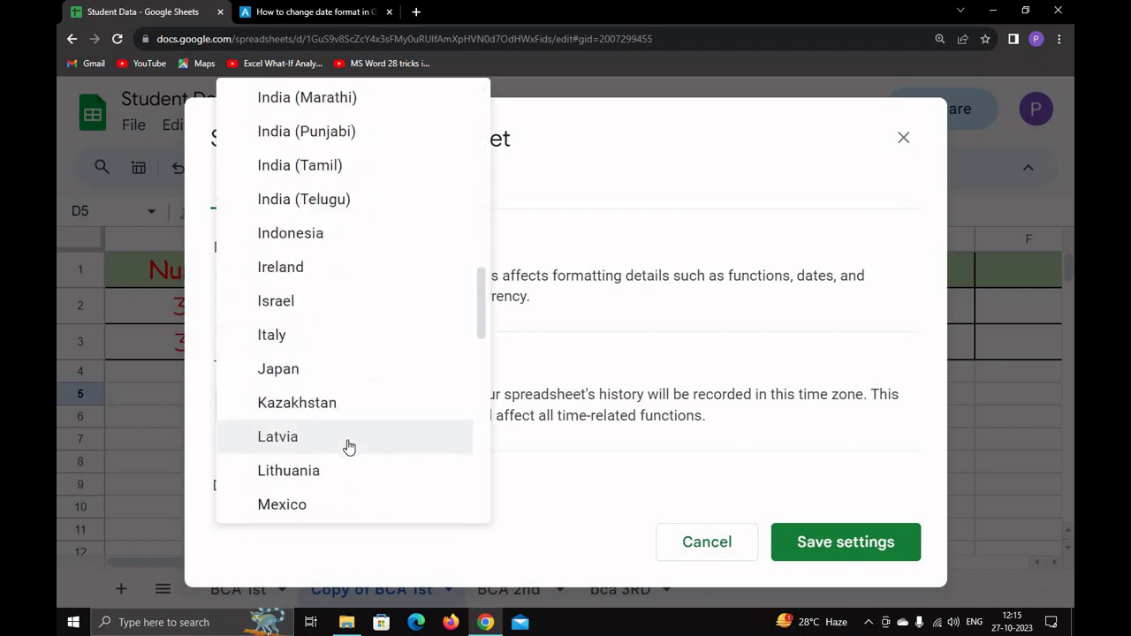
scroll(340, 448, "down", 6)
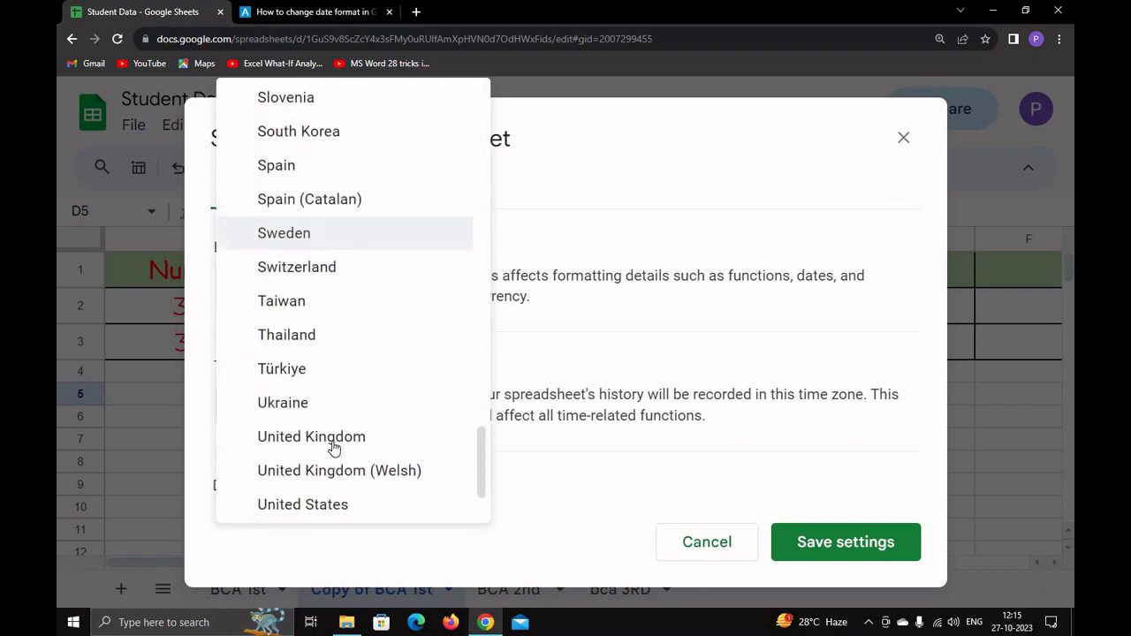
left_click(317, 502)
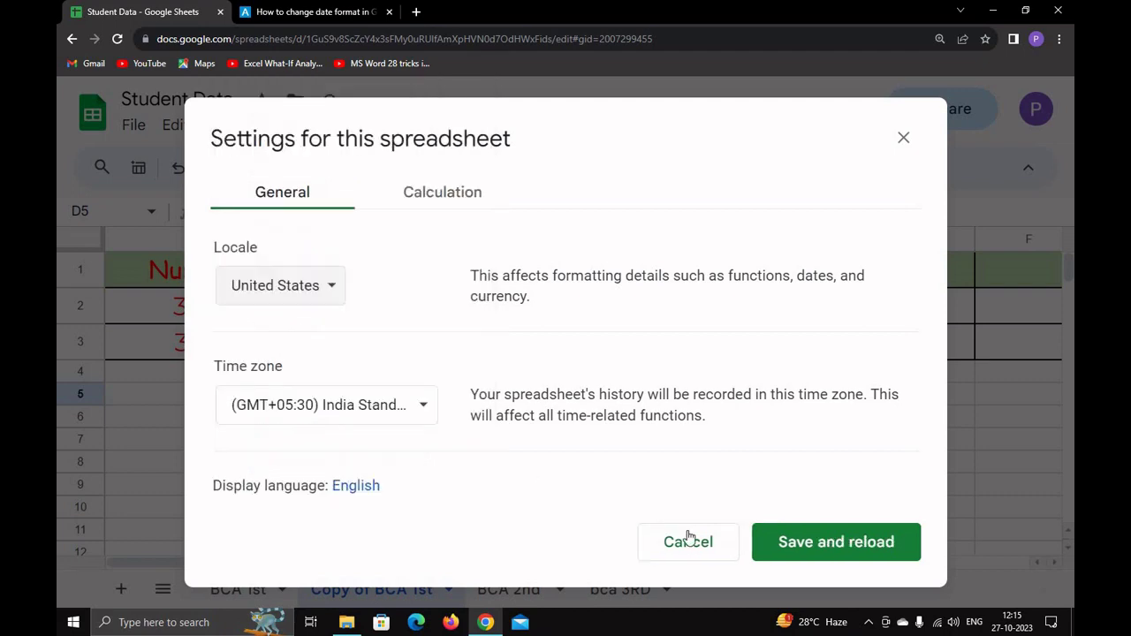
left_click(768, 541)
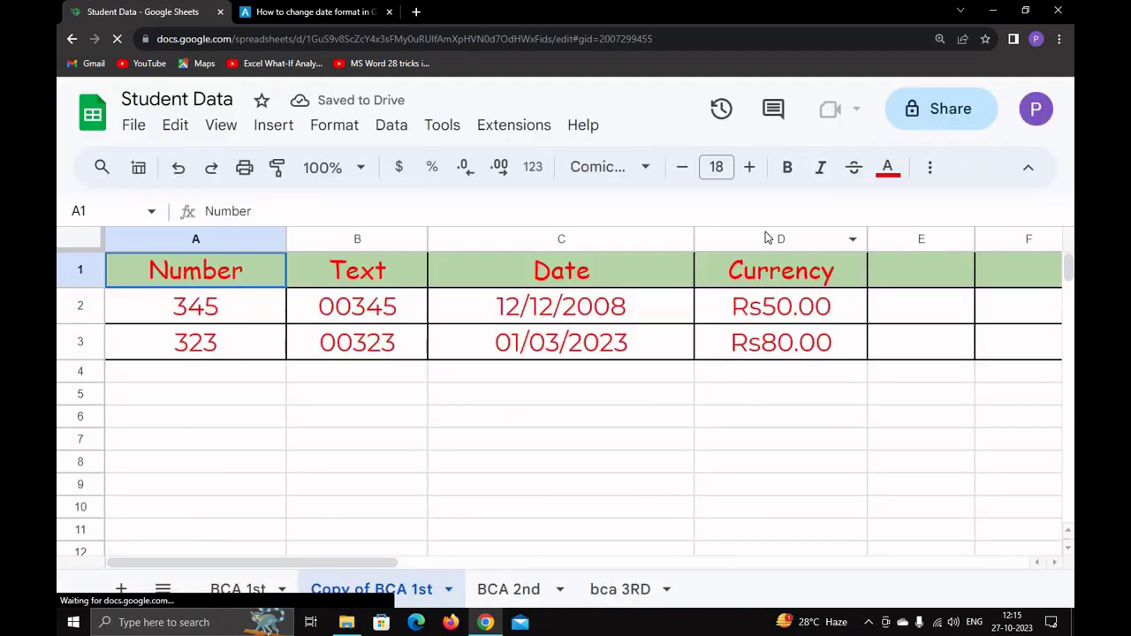
Step: Apply the dollar Currency number format ($1,000.12) to column D
left_click(776, 238)
left_click(333, 124)
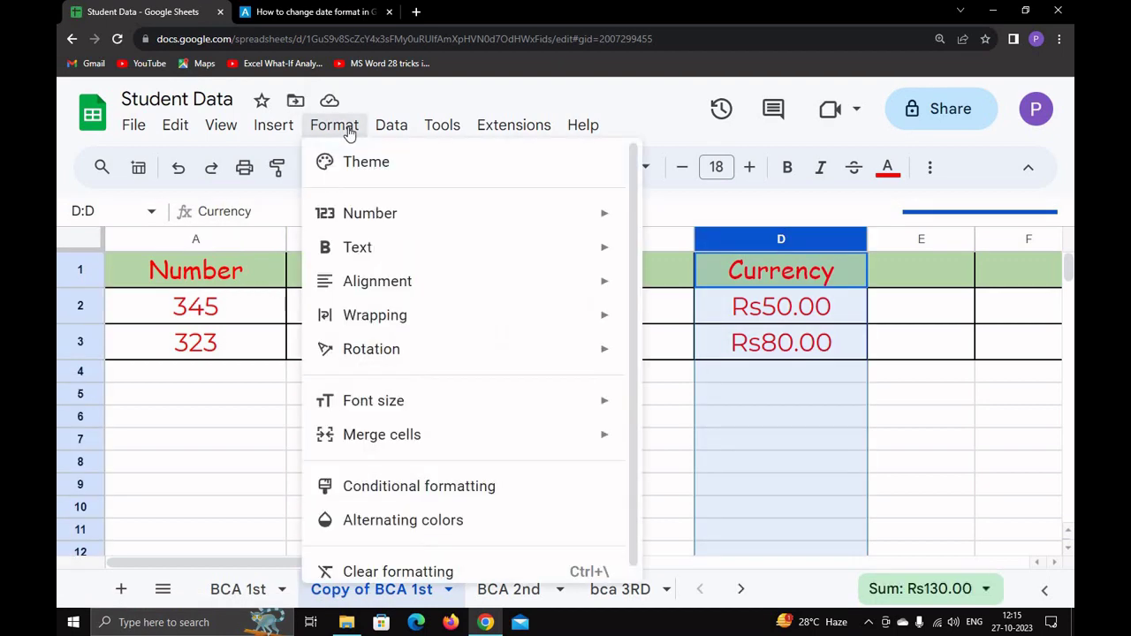
mouse_move(626, 223)
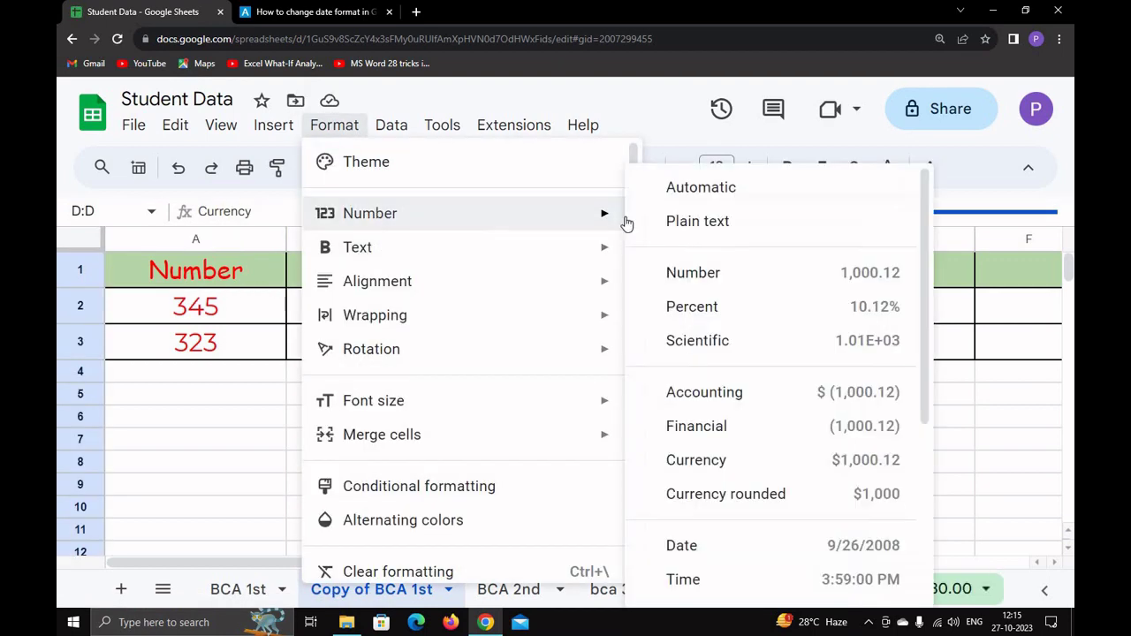
left_click(689, 462)
left_click(768, 440)
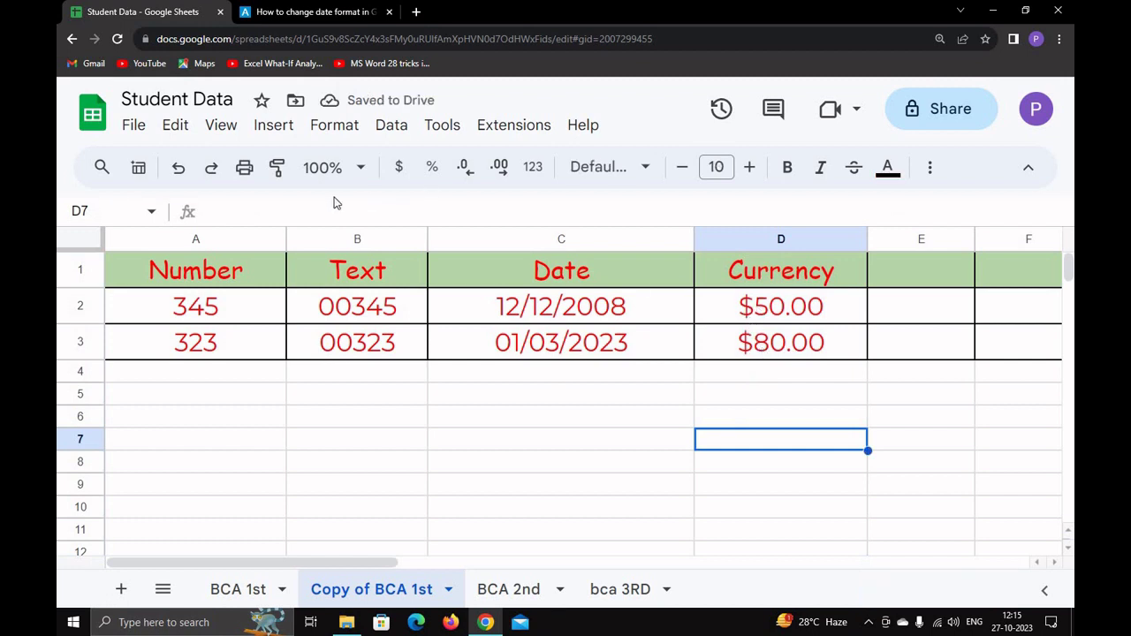
Step: Review what the Locale option affects in the spreadsheet settings, and close the settings without changing anything
left_click(133, 124)
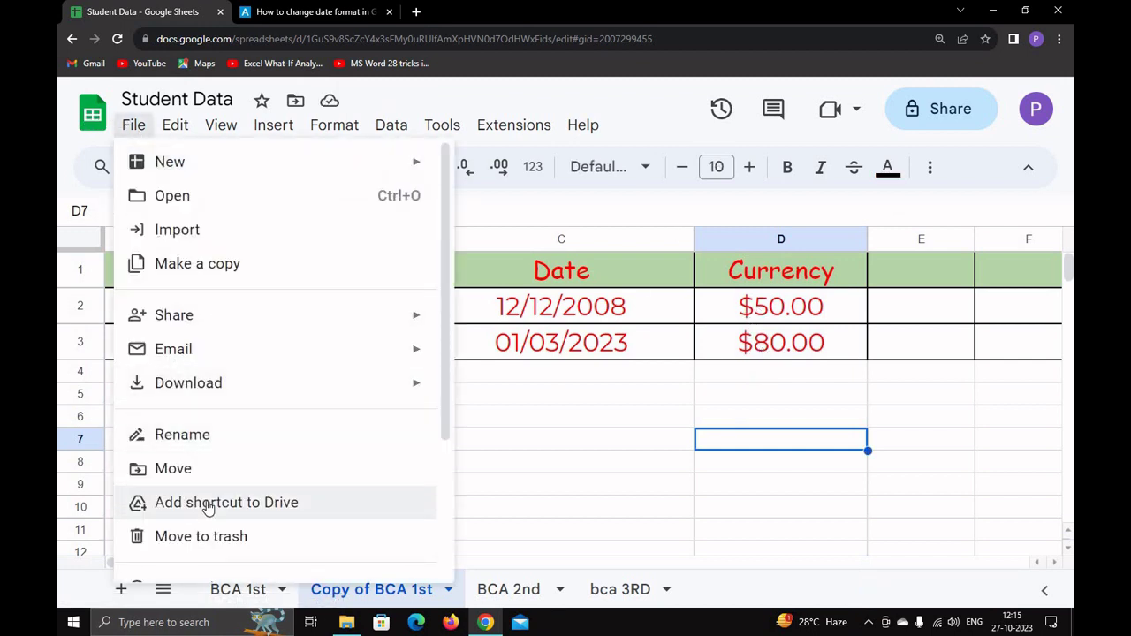
scroll(208, 508, "down", 3)
left_click(206, 508)
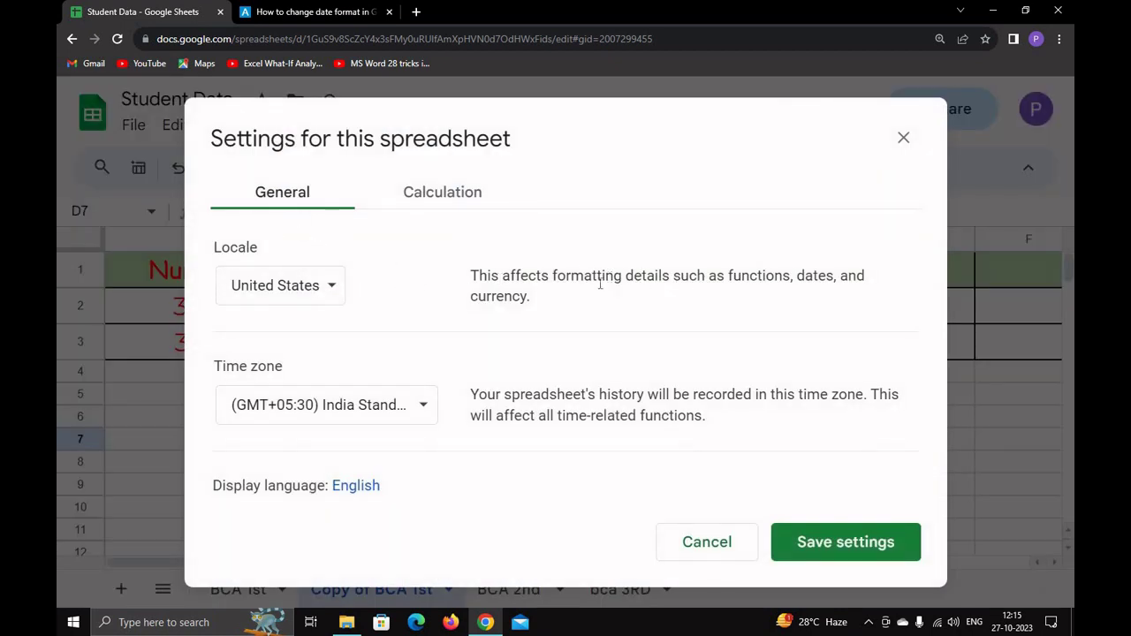
left_click_drag(614, 275, 761, 277)
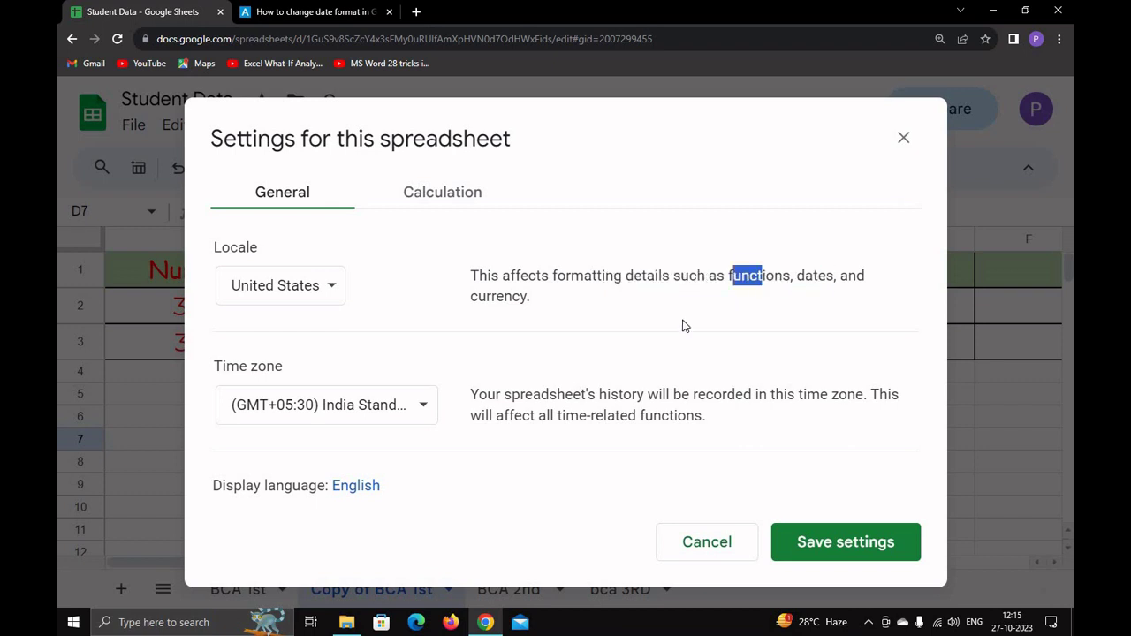
left_click(597, 334)
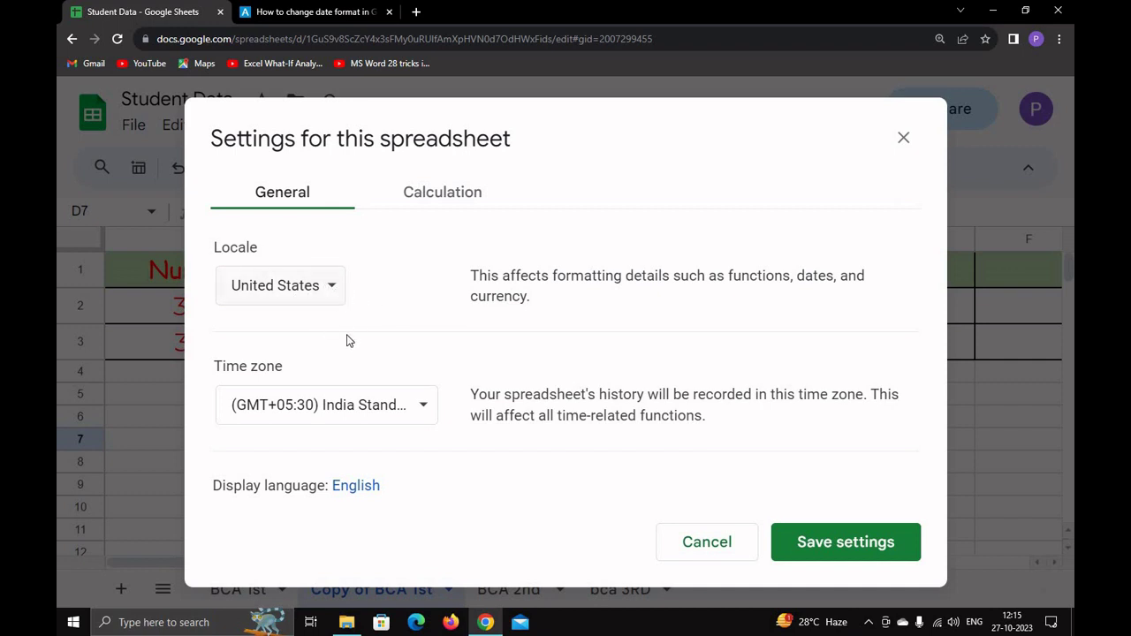
left_click(902, 139)
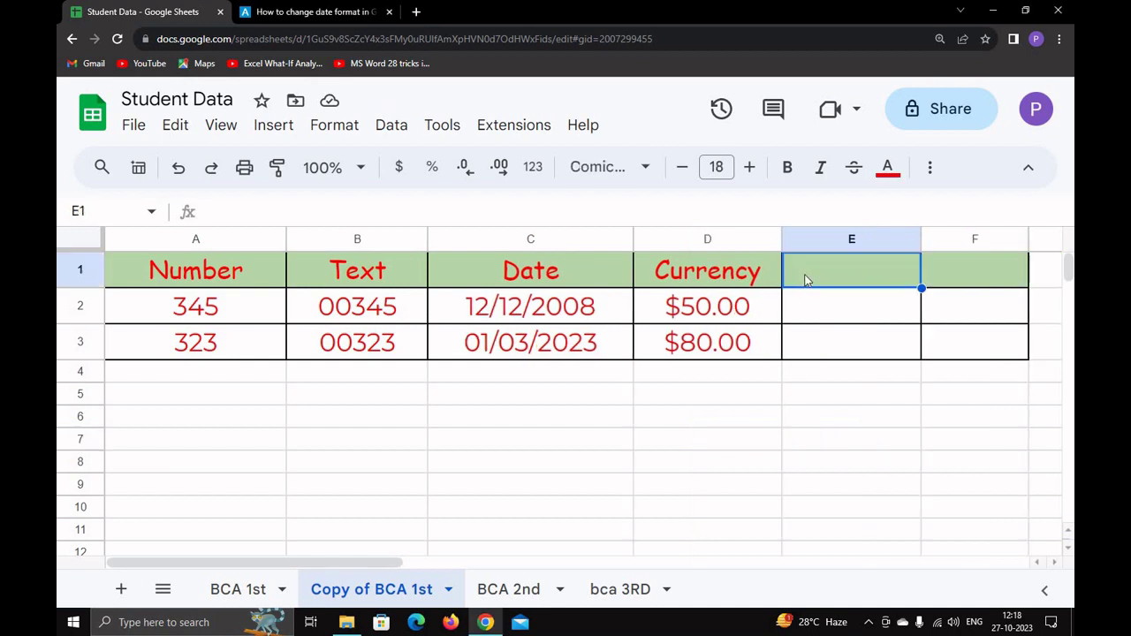
Step: Add the header Percentage in E1 and apply the Percent number format (10.12%) to column E
type("Percentage")
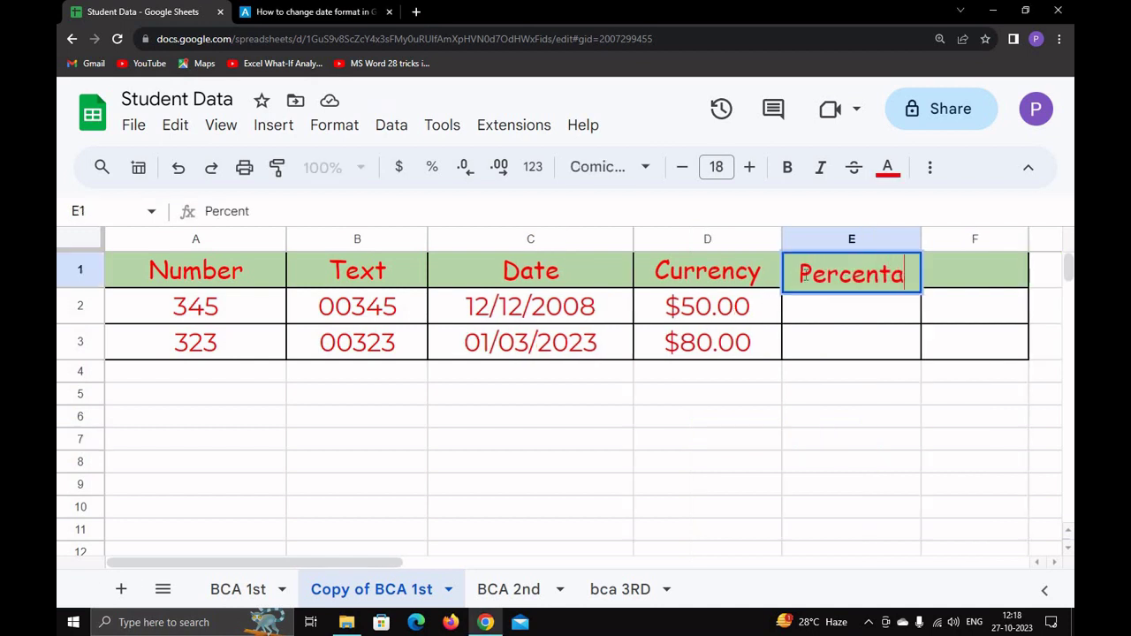
left_click(872, 444)
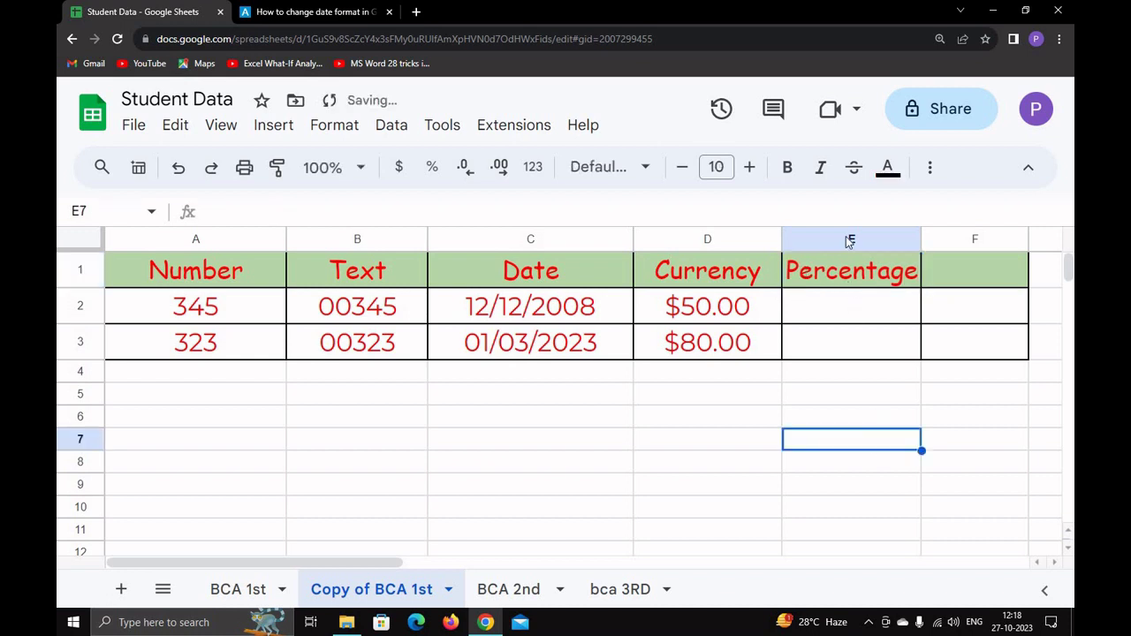
left_click(847, 236)
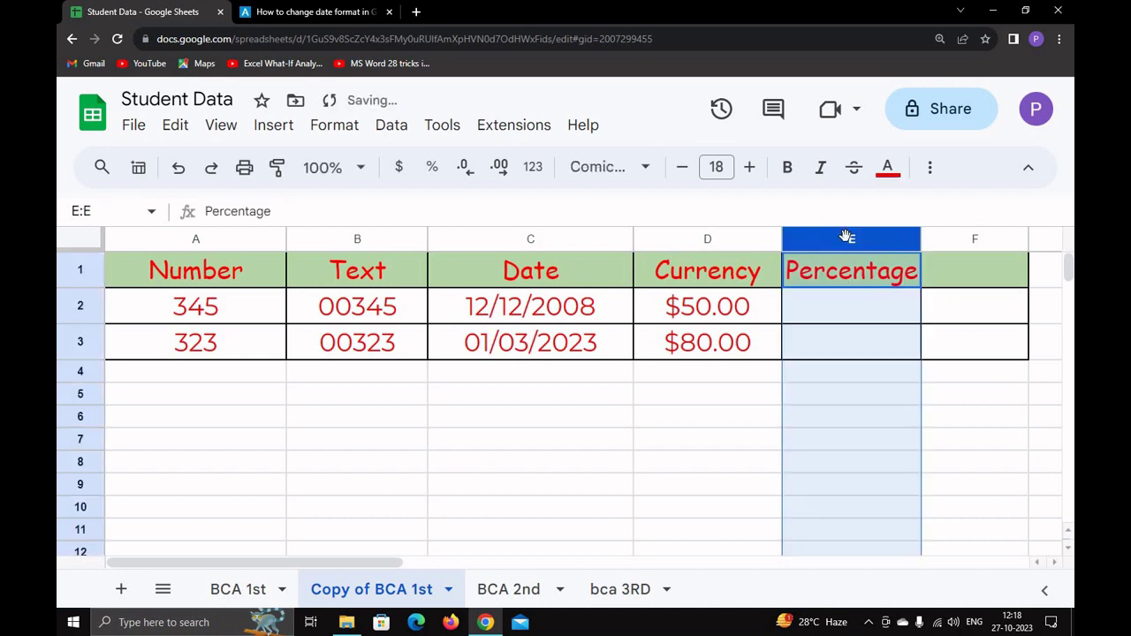
left_click(334, 125)
mouse_move(353, 213)
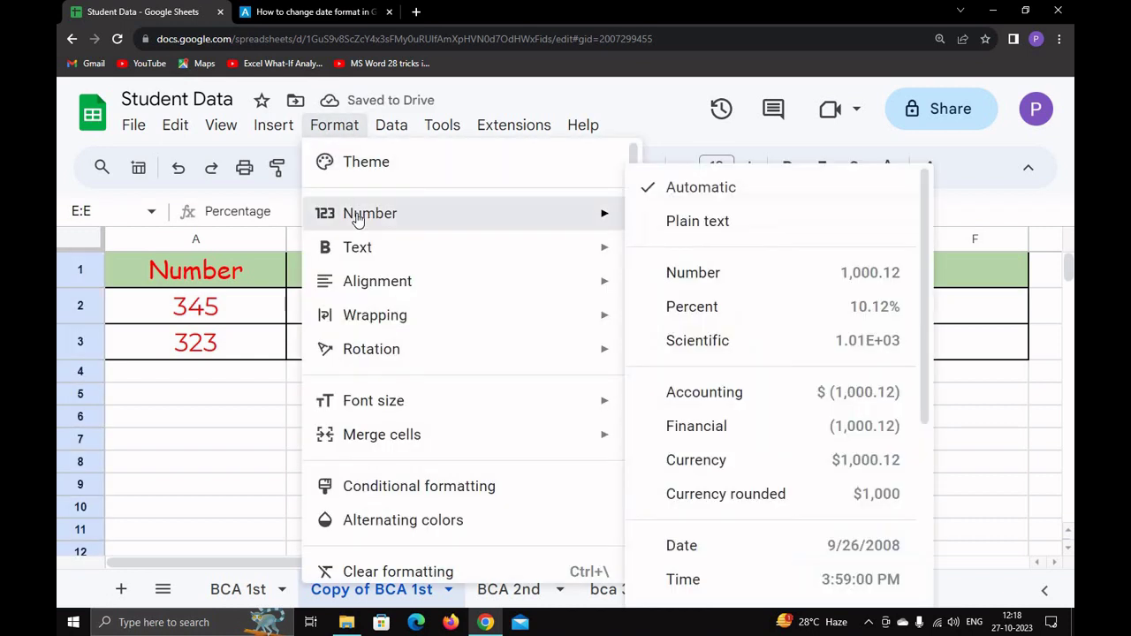
left_click(712, 311)
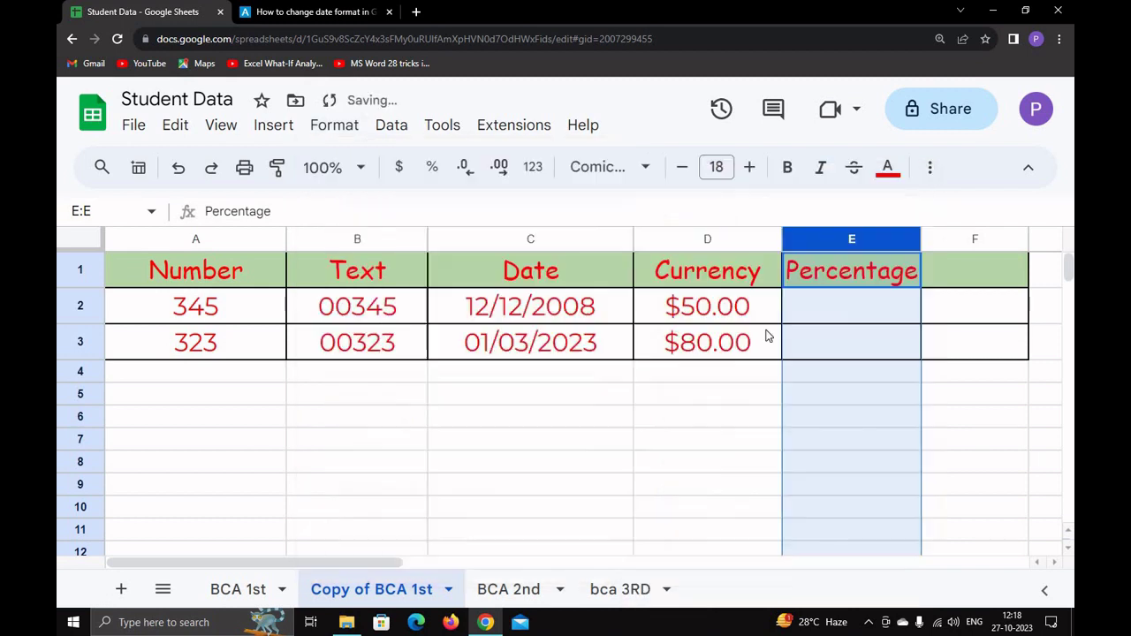
Step: Enter the percentages 45% in E2 and 78% in E3 under the Percentage header
left_click(822, 315)
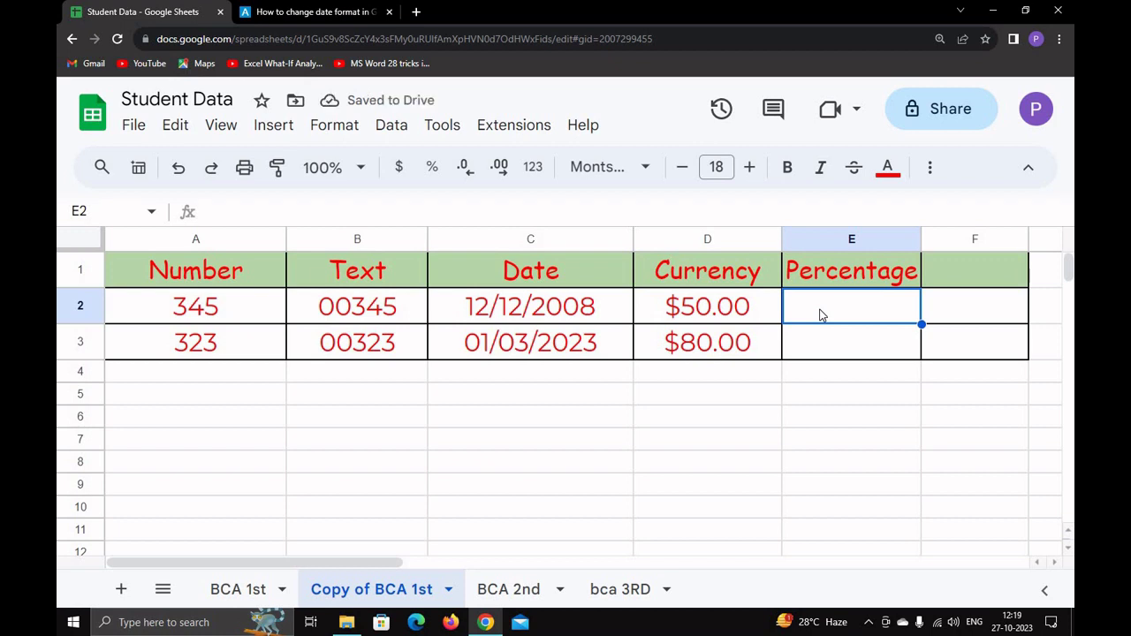
type("45")
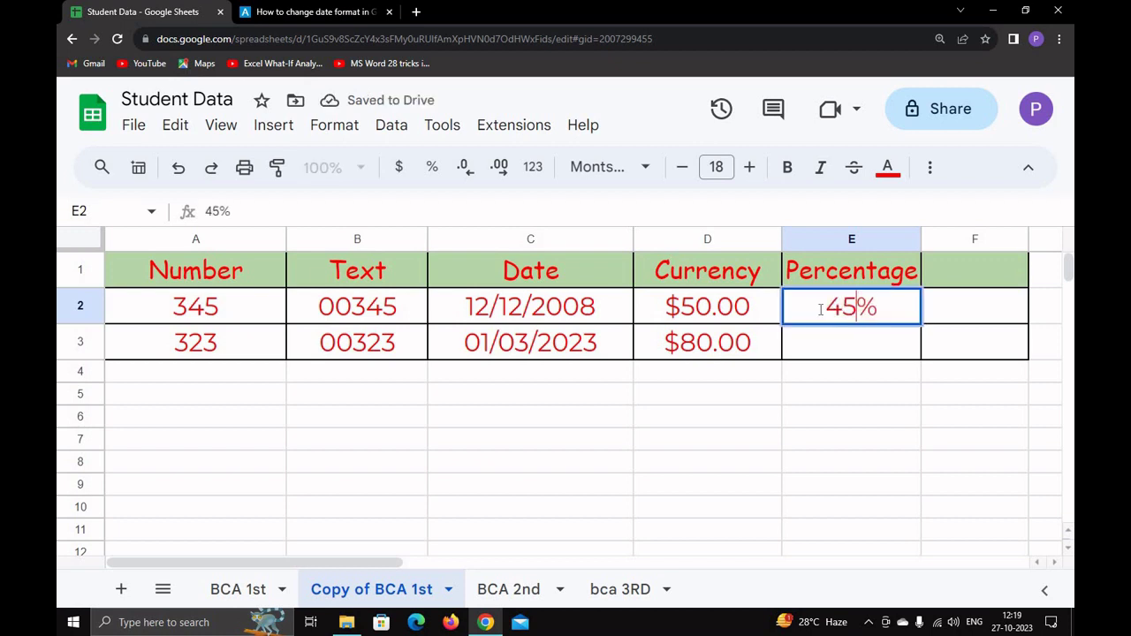
key("Return")
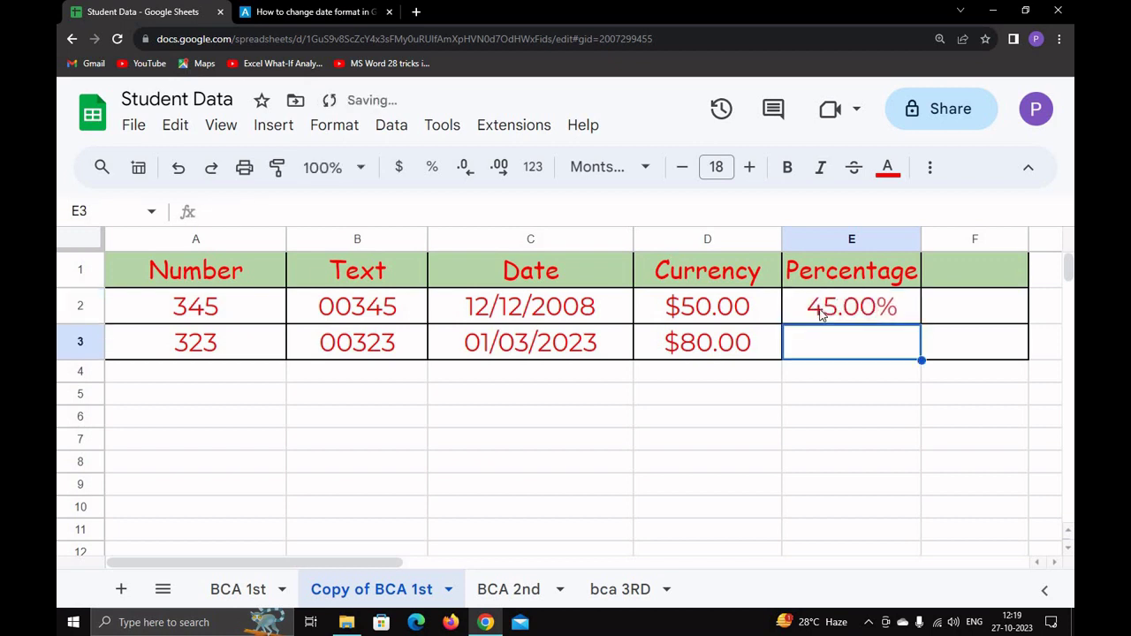
type("78")
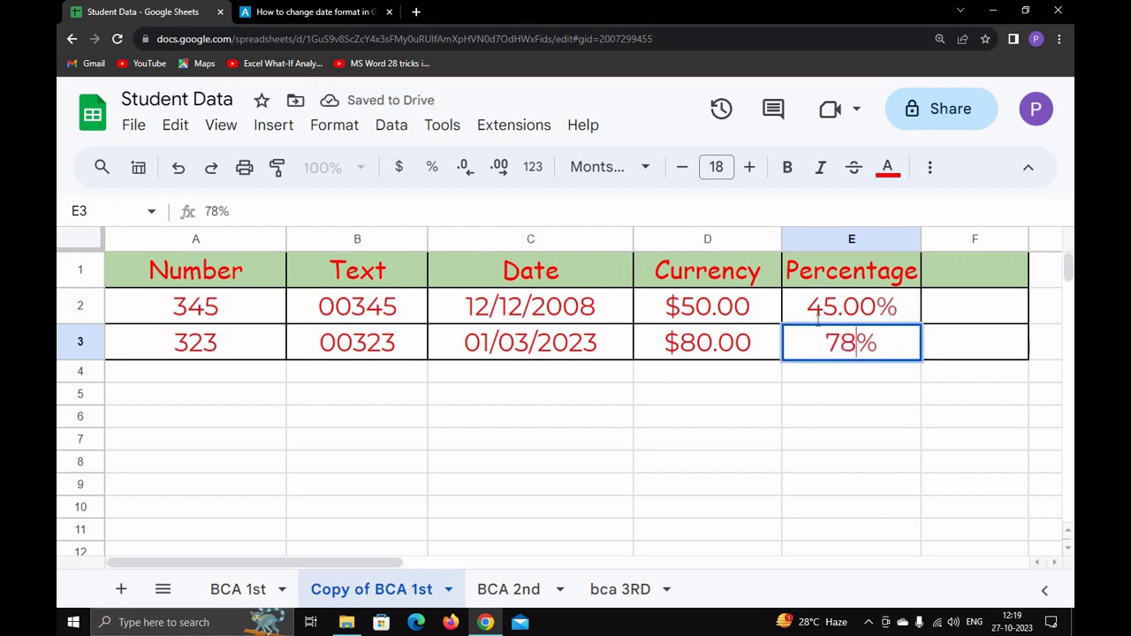
left_click(843, 398)
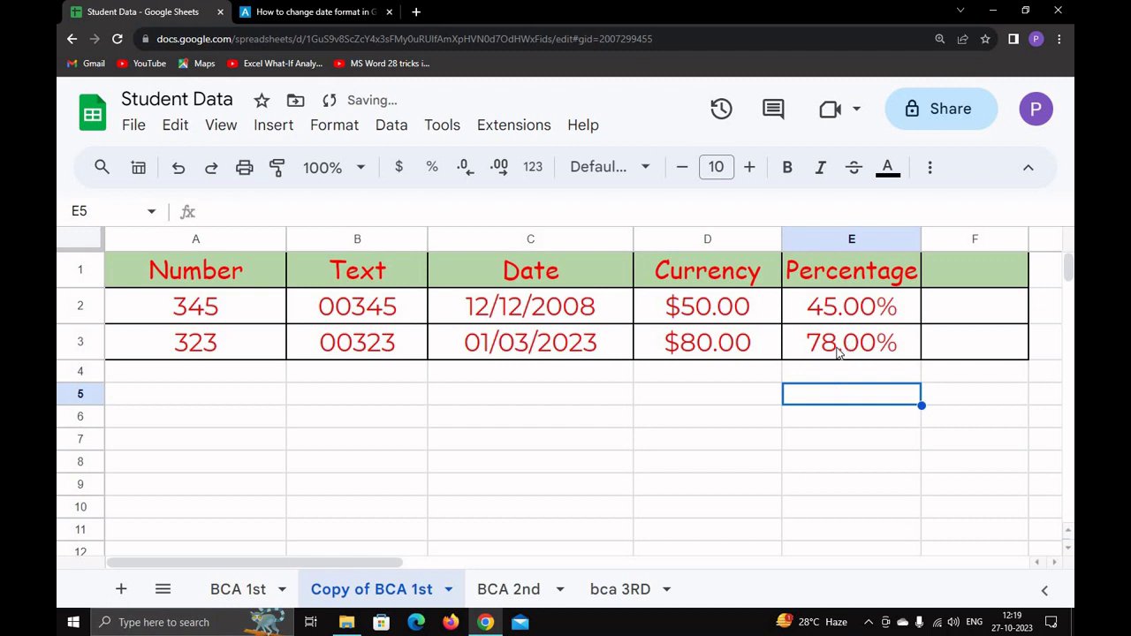
Step: Reduce E3 to one decimal place, and try fewer and more decimal places on E2, ending with two
left_click(839, 352)
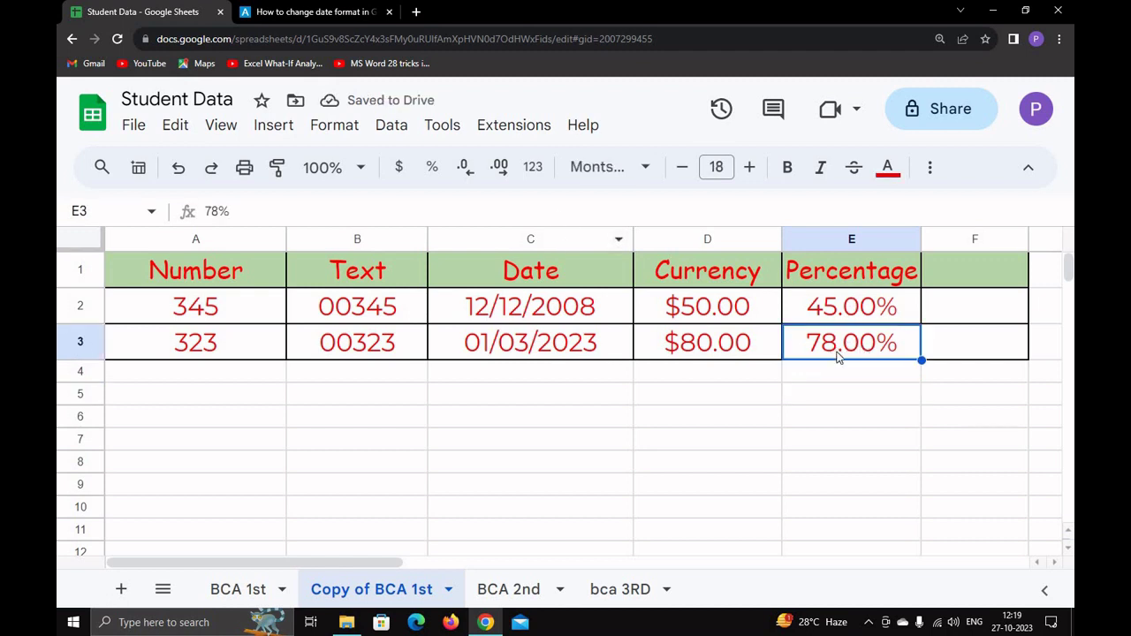
left_click(468, 180)
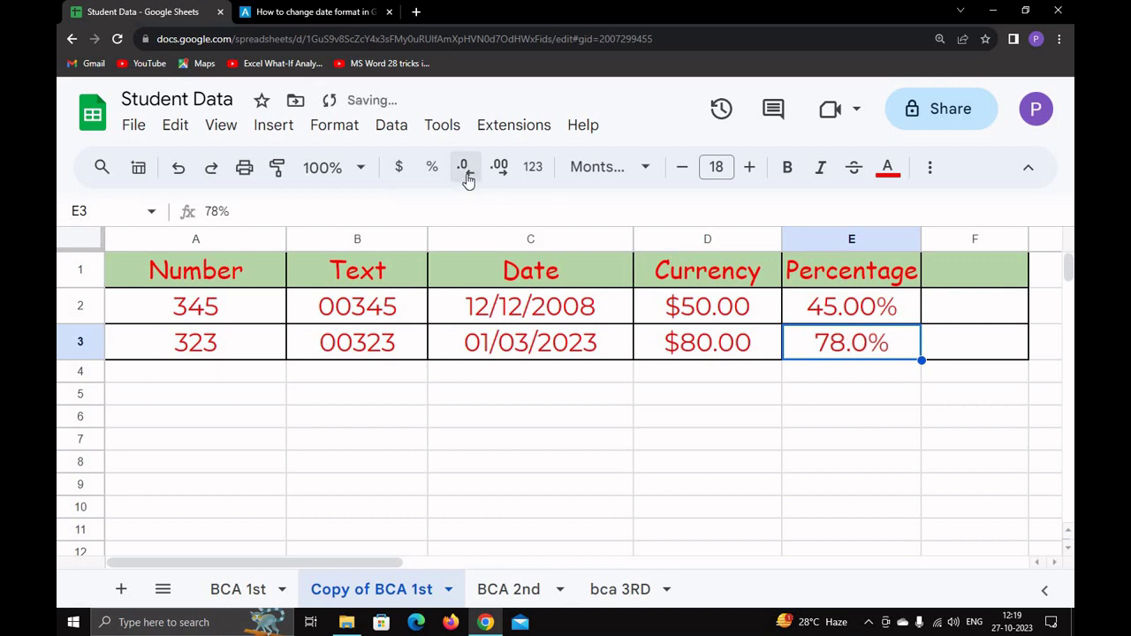
key("Up")
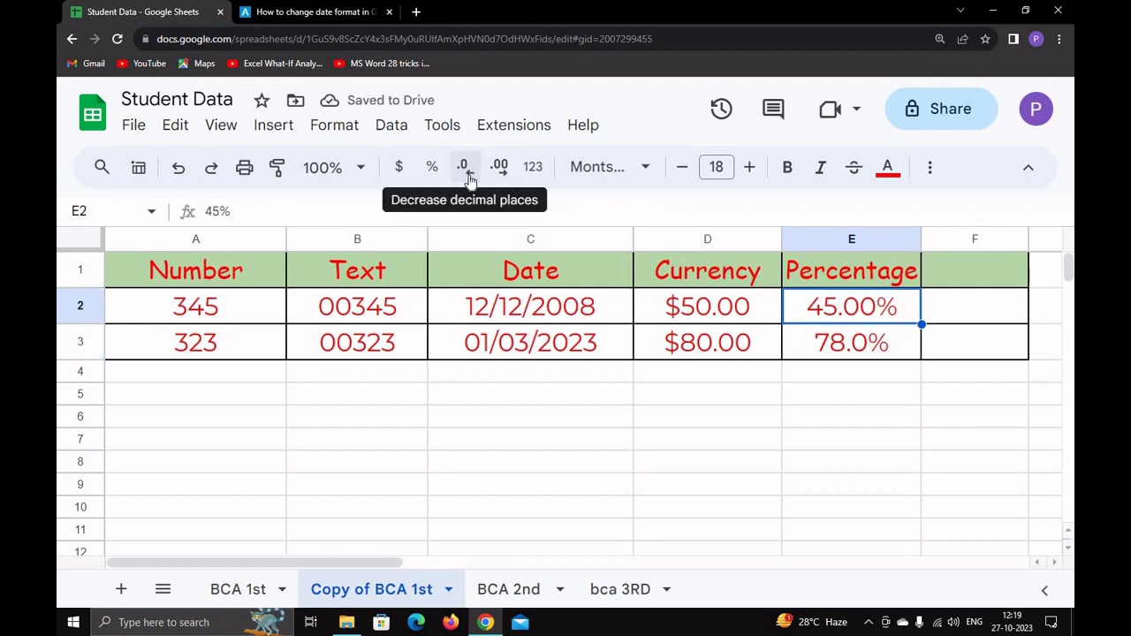
left_click(469, 180)
left_click(499, 170)
left_click(499, 169)
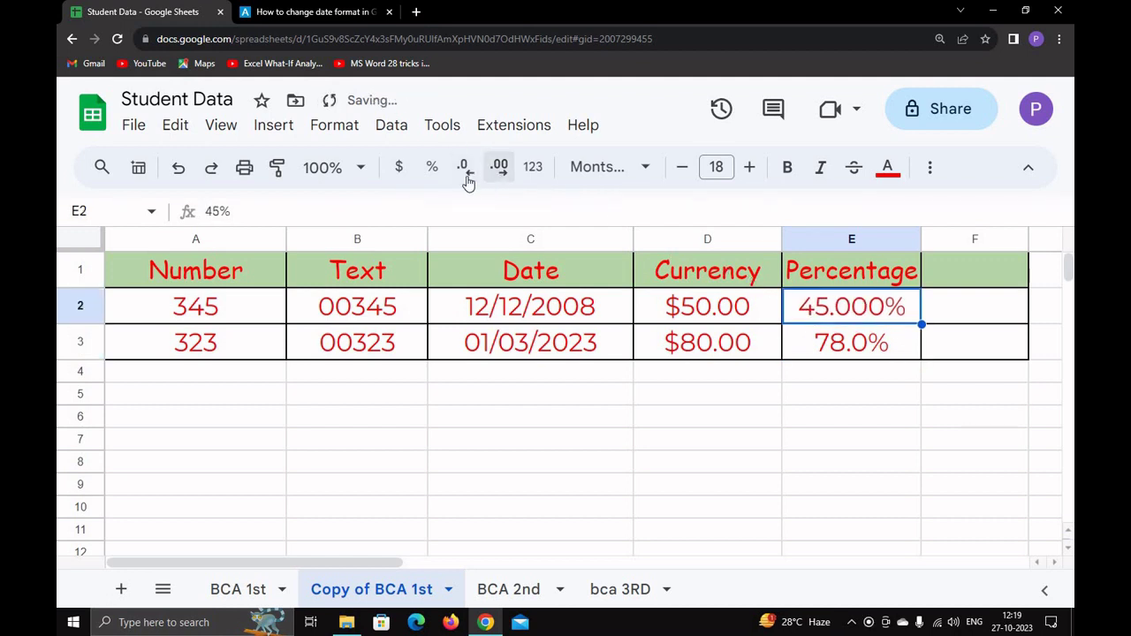
left_click(469, 179)
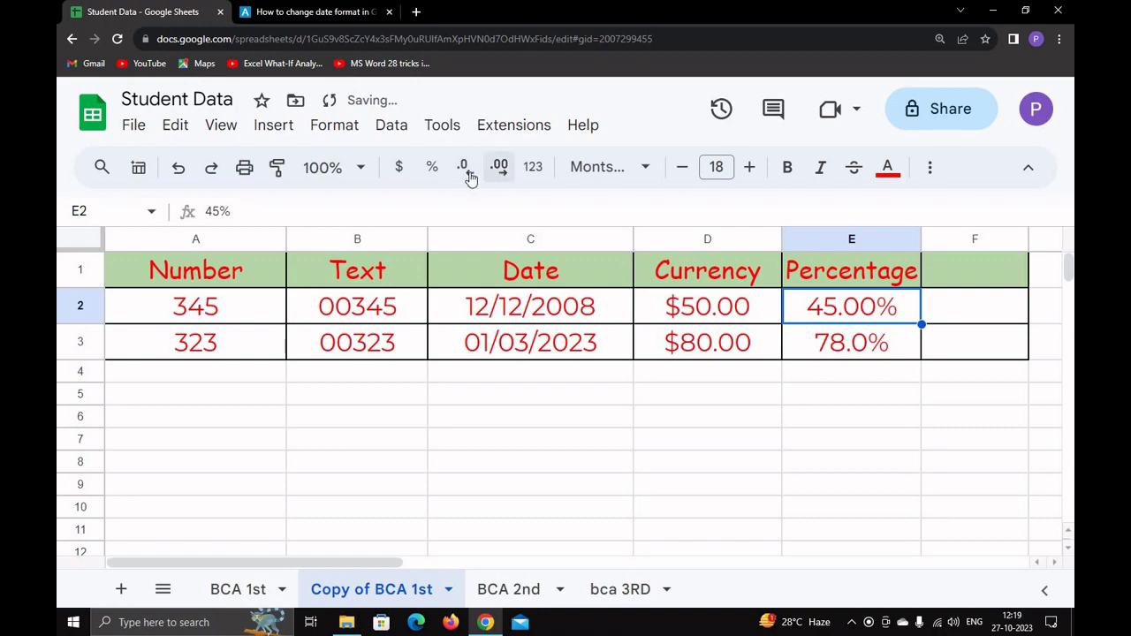